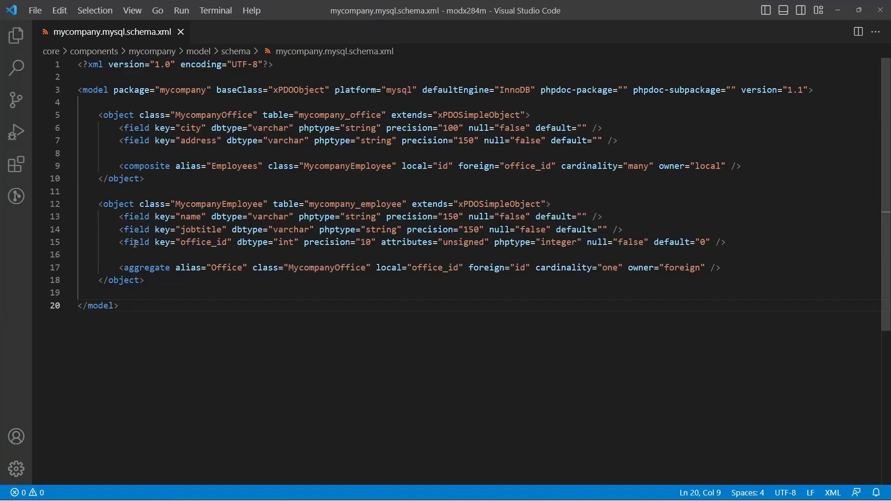
# Duplicate the employee's office_id field line in the schema and rename the copy's key to pos.
pyautogui.click(135, 242)
pyautogui.hotkey('shift', 'alt', 'Down')
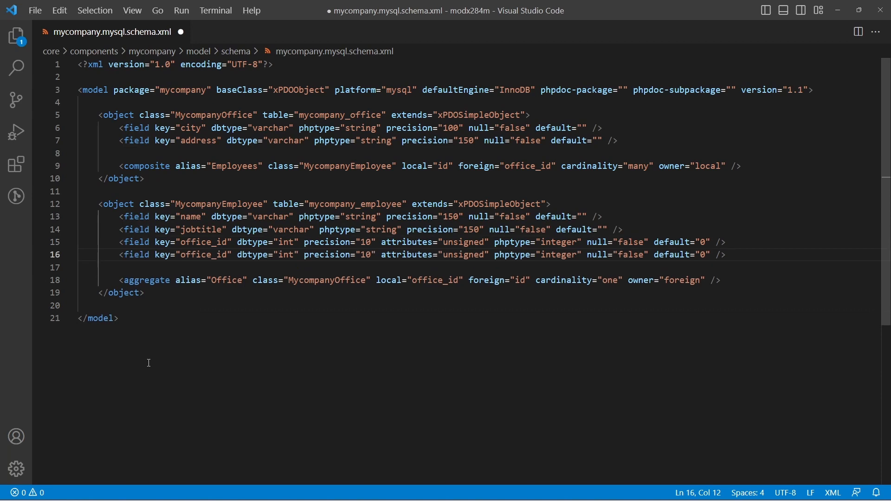
pyautogui.doubleClick(209, 255)
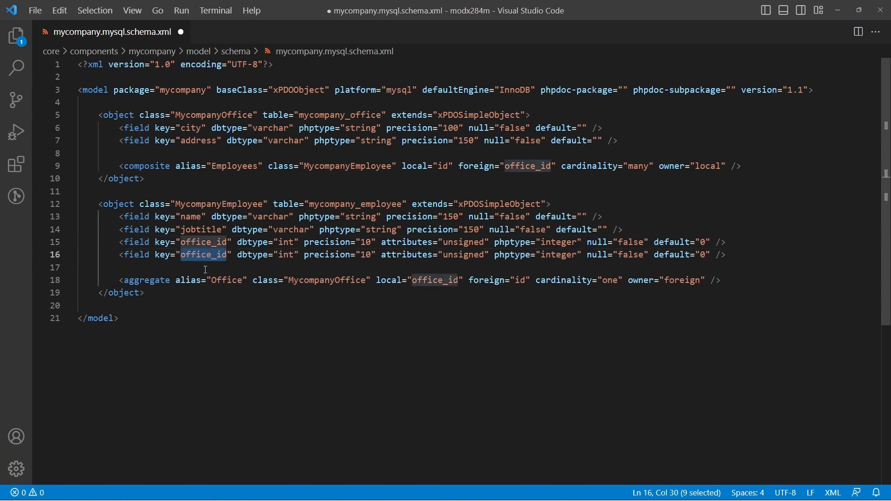
pyautogui.write('pos')
# Copy the pos field line into the Office object below the address field and save the schema file.
pyautogui.press('Home')
pyautogui.hotkey('shift', 'End')
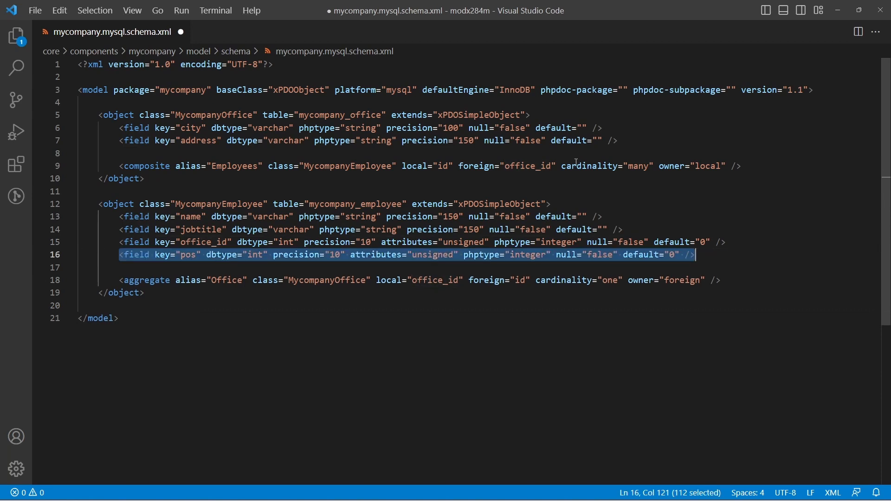
pyautogui.hotkey('ctrl', 'c')
pyautogui.click(630, 142)
pyautogui.press('Return')
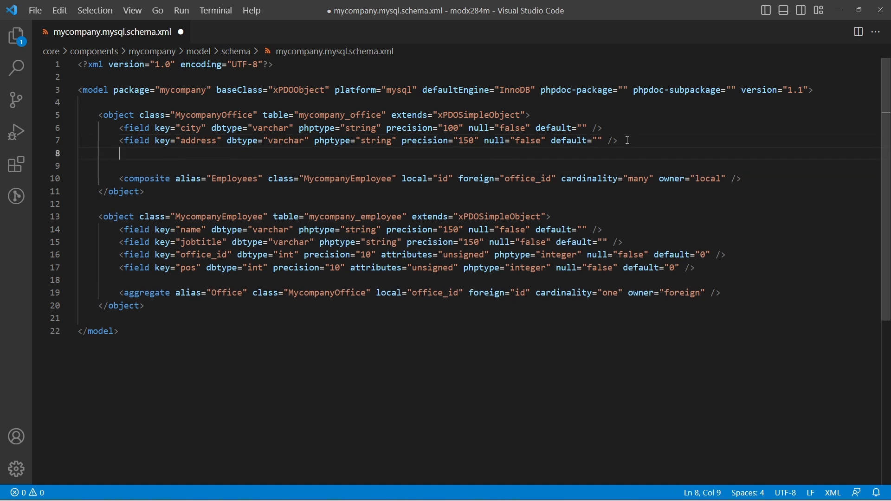
pyautogui.hotkey('ctrl', 'v')
pyautogui.hotkey('ctrl', 's')
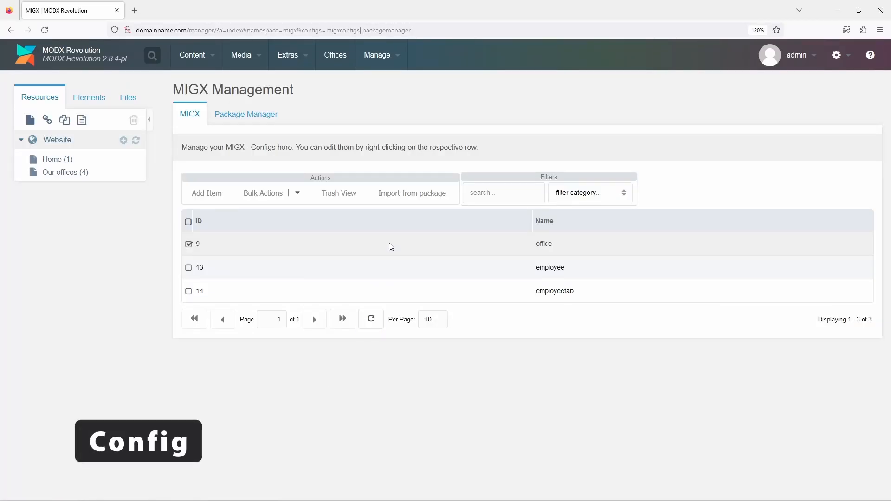
# In the MODX manager, open the office MIGX configuration and enter po as the getlist default sort.
pyautogui.rightClick(391, 248)
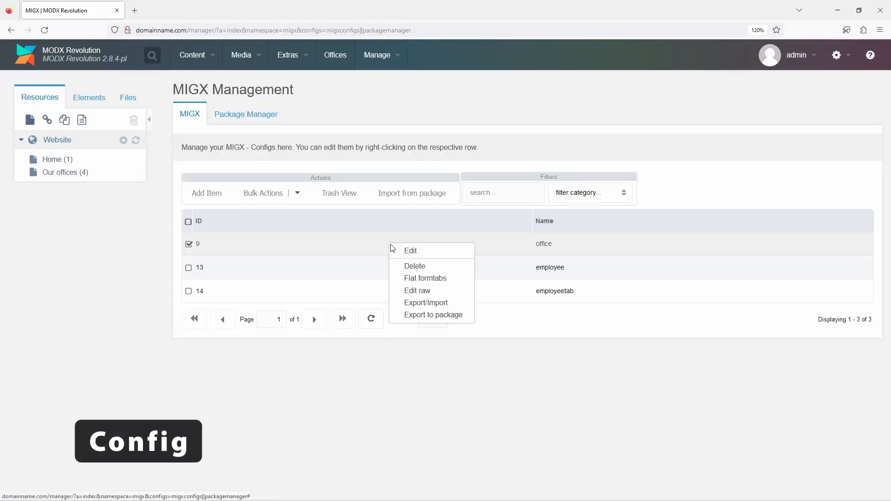
pyautogui.click(409, 255)
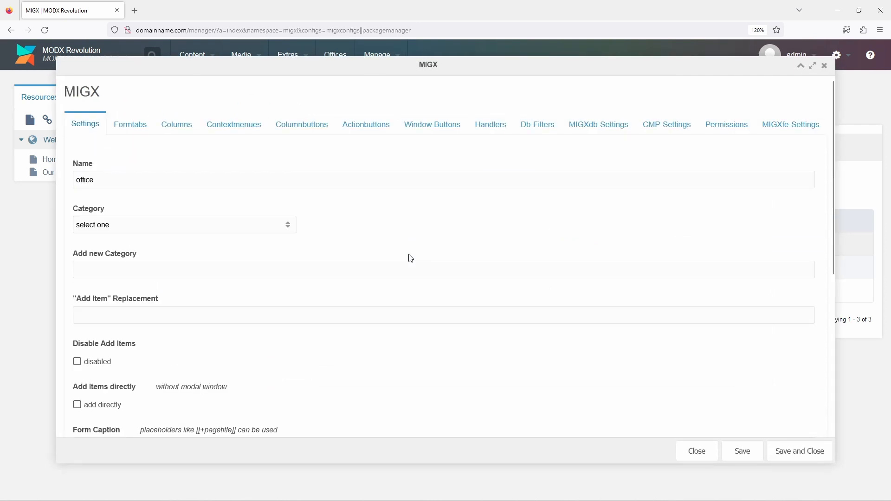
pyautogui.click(570, 126)
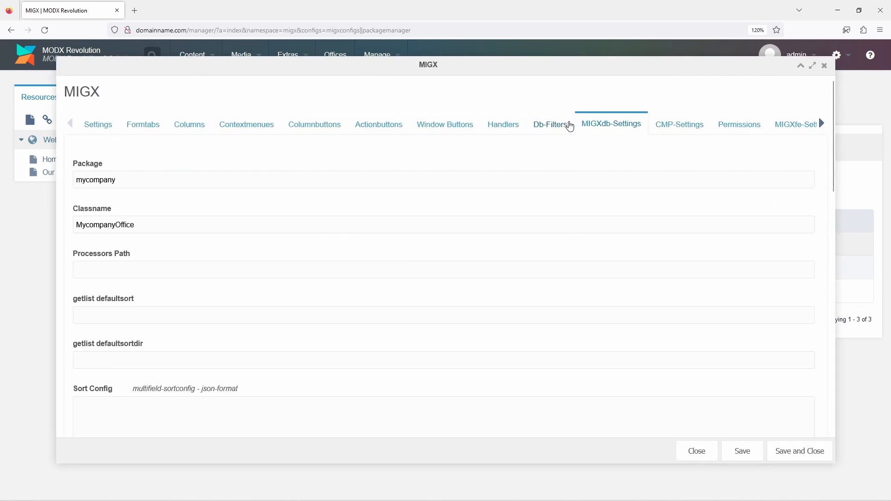
pyautogui.click(324, 312)
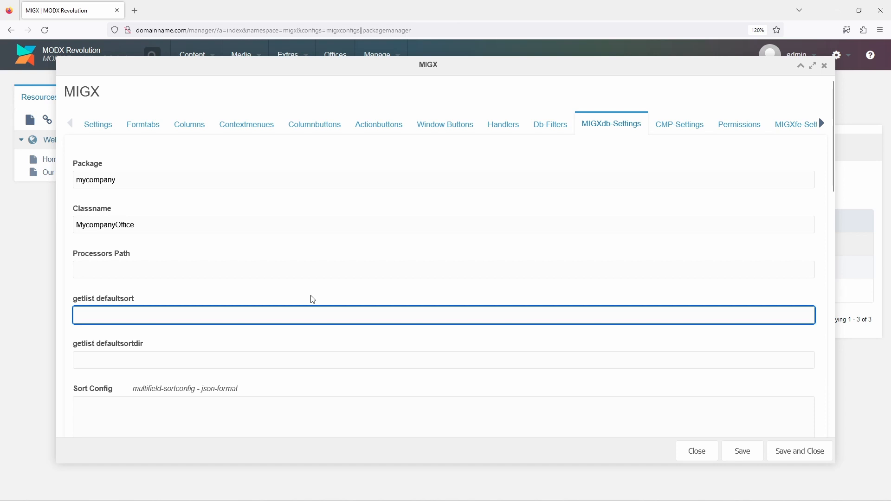
pyautogui.write('pos')
# Add a grid column with header Position and field pos, rendered with this.renderPositionSelector, and save it.
pyautogui.click(196, 129)
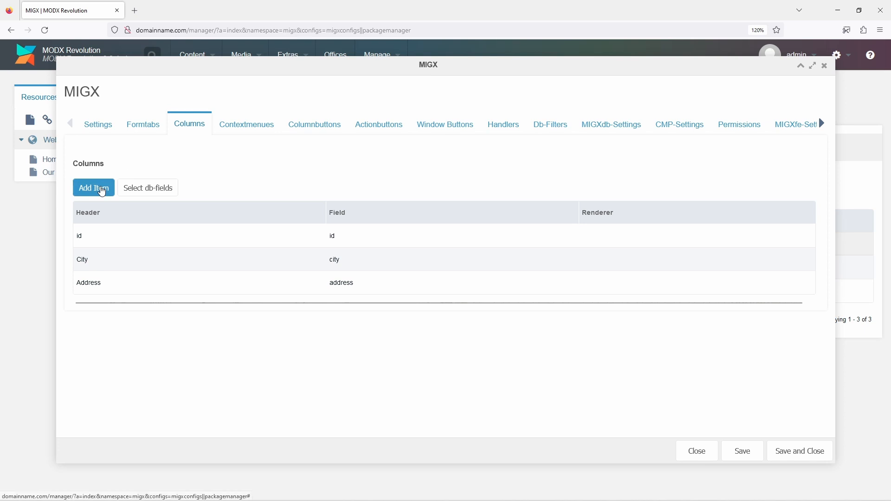
pyautogui.click(101, 189)
pyautogui.click(215, 206)
pyautogui.write('Position')
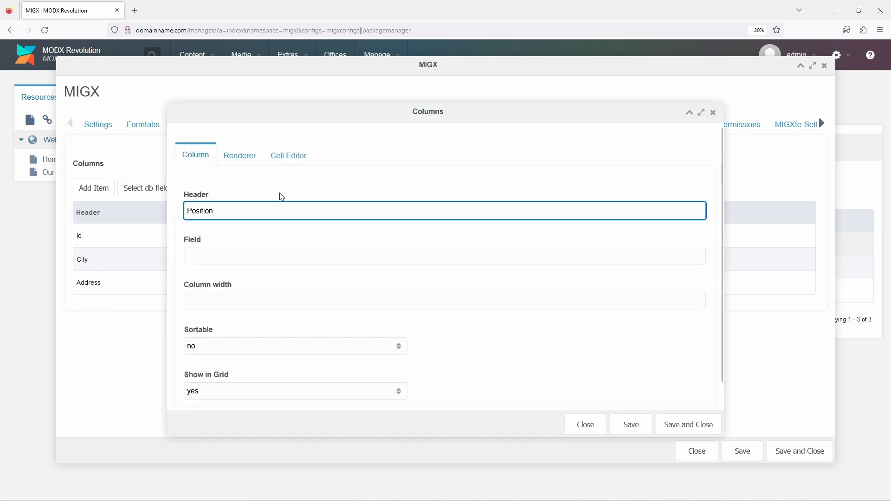
pyautogui.press('Tab')
pyautogui.write('pos')
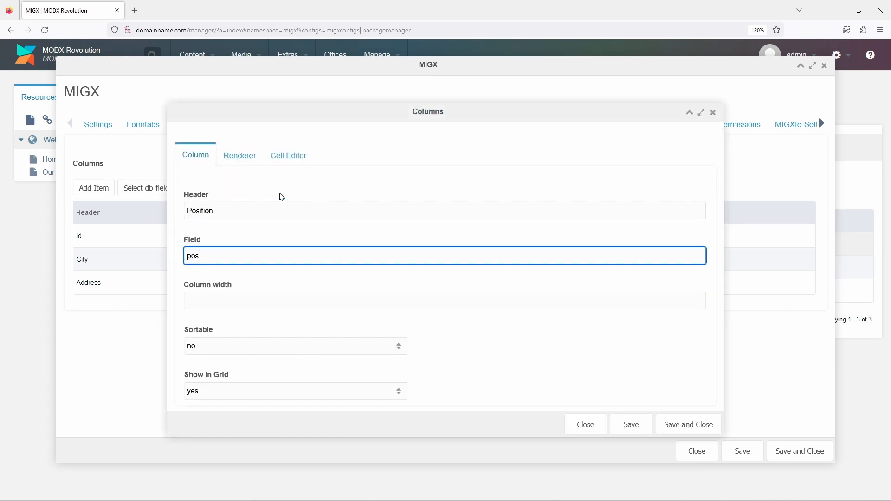
pyautogui.click(249, 158)
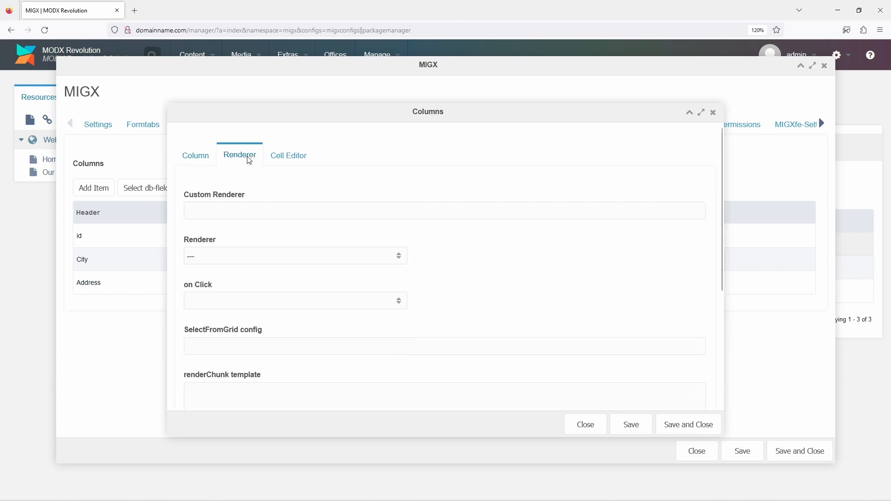
pyautogui.click(279, 260)
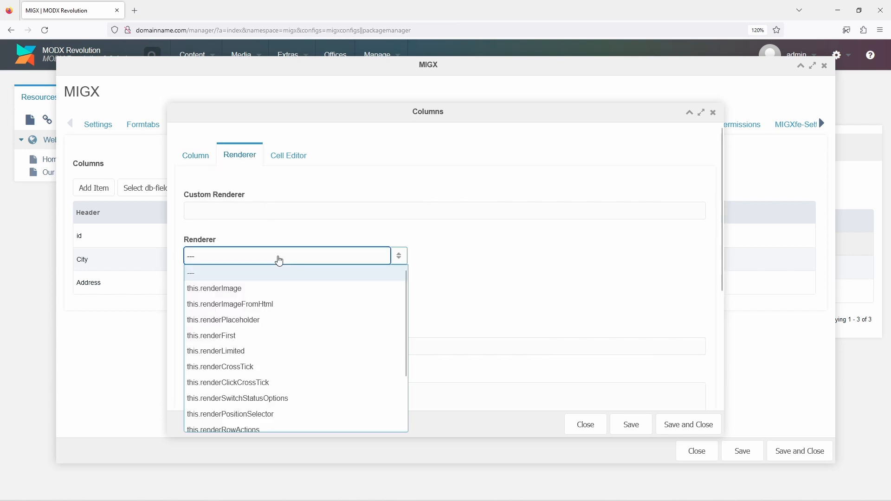
pyautogui.click(266, 414)
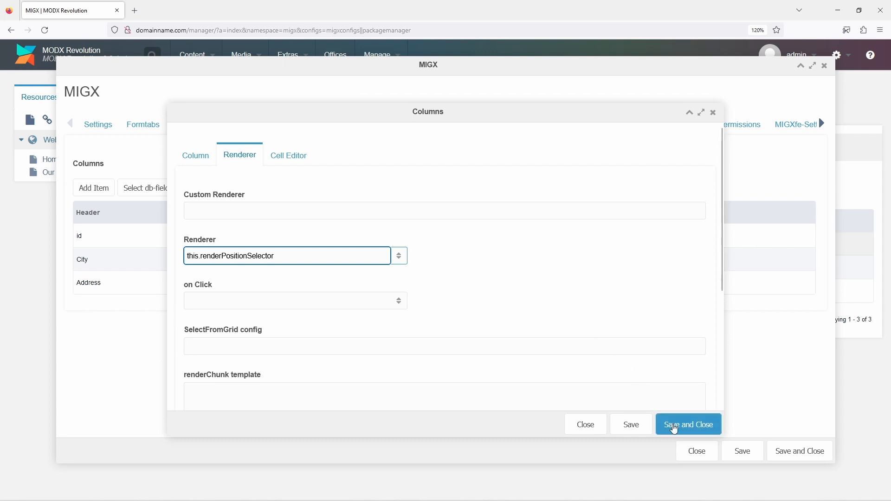
pyautogui.click(676, 425)
# Enable the this.handlePositionSelector handler and save and close the office configuration.
pyautogui.click(504, 126)
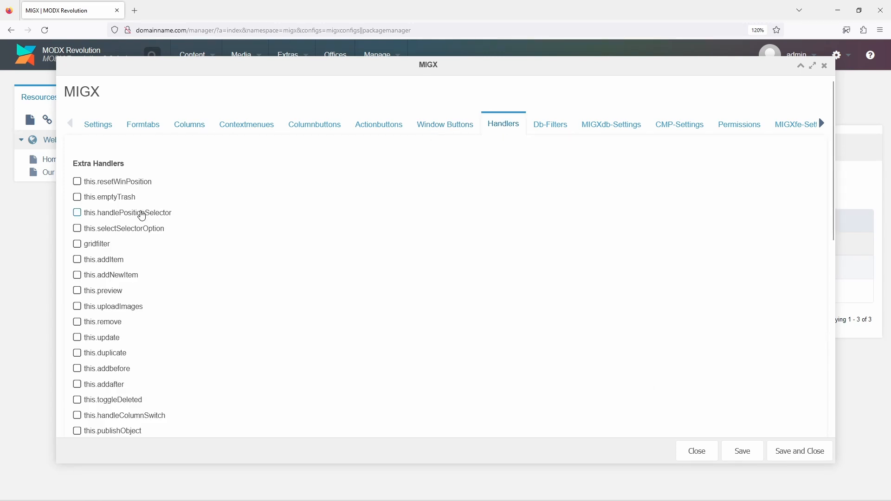
pyautogui.click(142, 215)
pyautogui.click(793, 452)
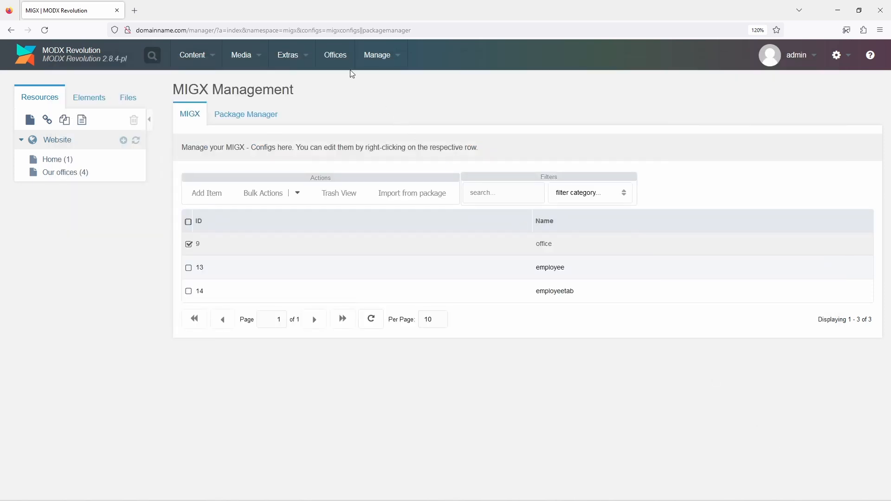
# Open the Offices manager and reorder the offices using the position selector arrows.
pyautogui.click(338, 56)
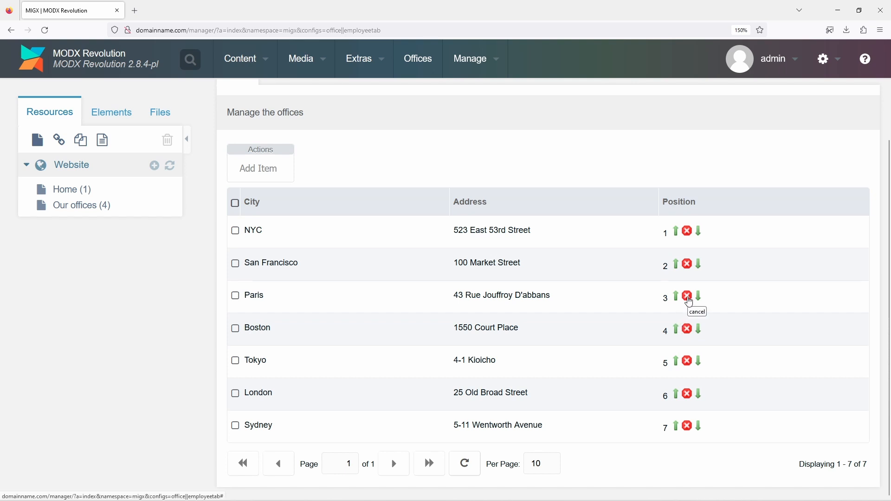
pyautogui.click(689, 300)
pyautogui.click(700, 265)
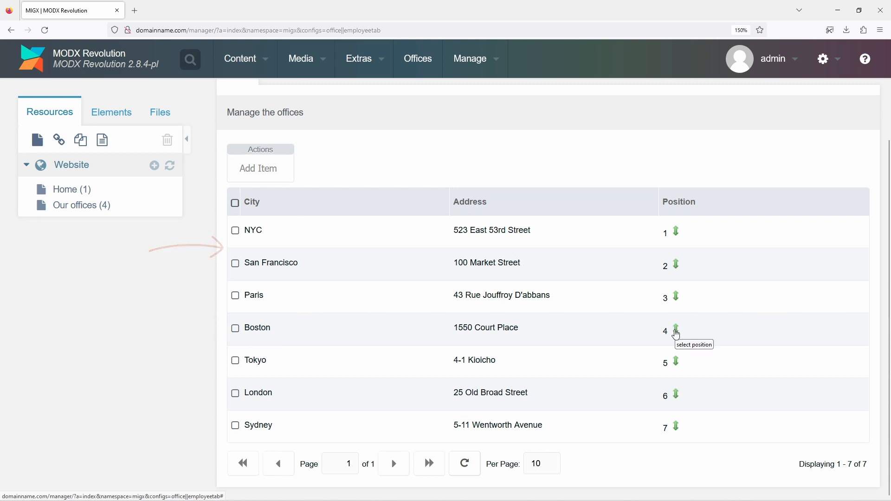
pyautogui.click(677, 330)
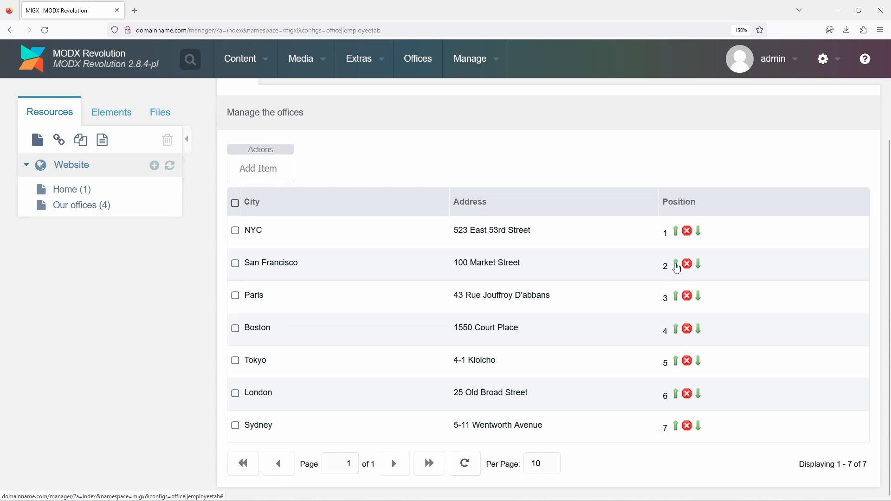
pyautogui.click(677, 266)
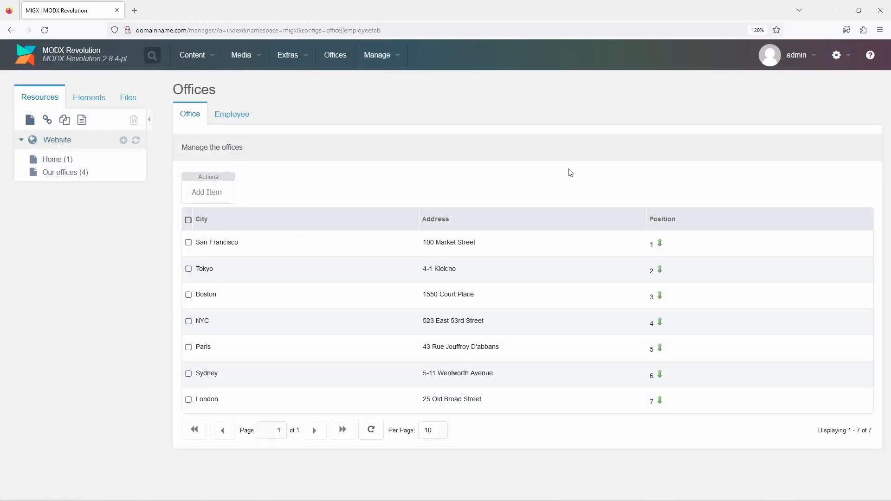
# Edit the San Francisco office, move Mary Patterson to first position among its employees, and save and close.
pyautogui.rightClick(528, 246)
pyautogui.click(533, 256)
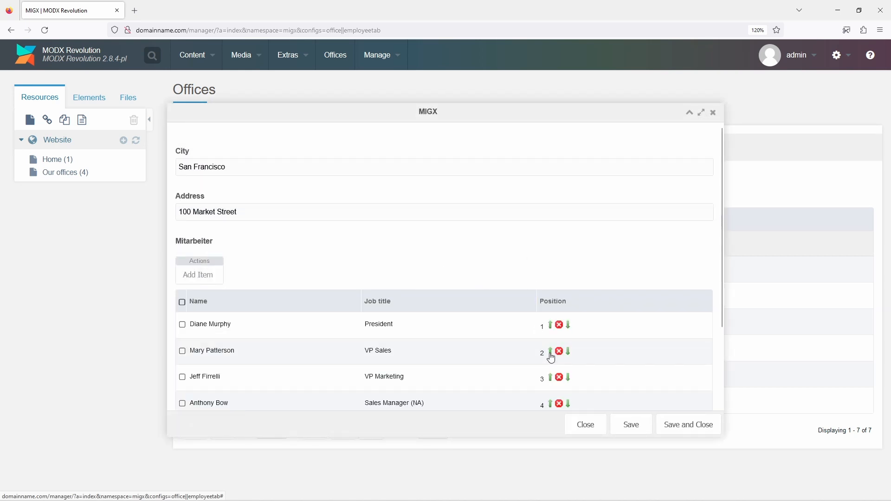
pyautogui.click(552, 327)
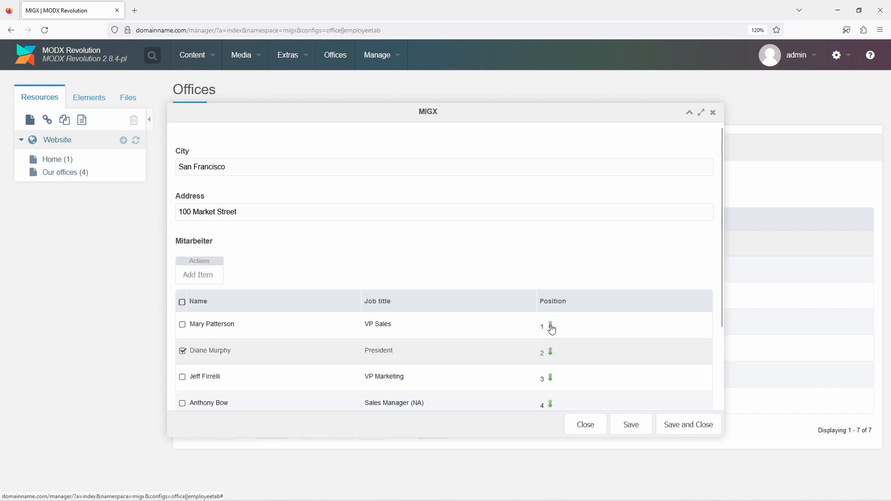
pyautogui.scroll(-2, 553, 329)
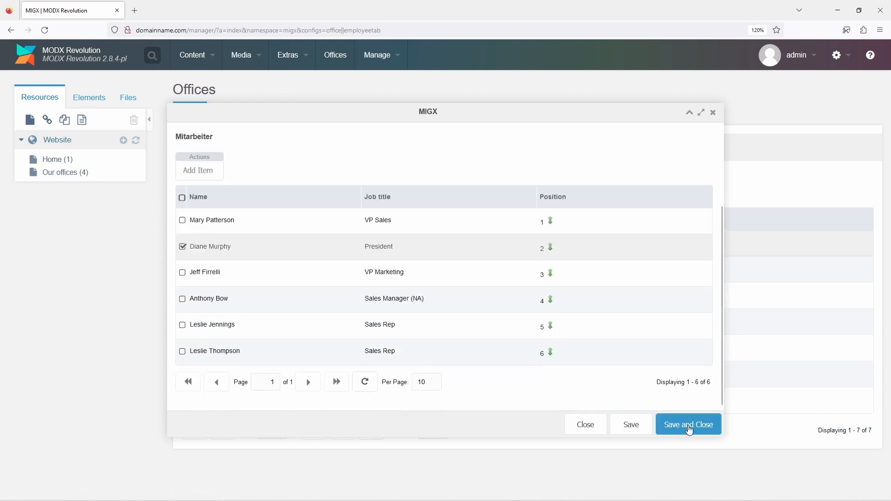
pyautogui.click(689, 427)
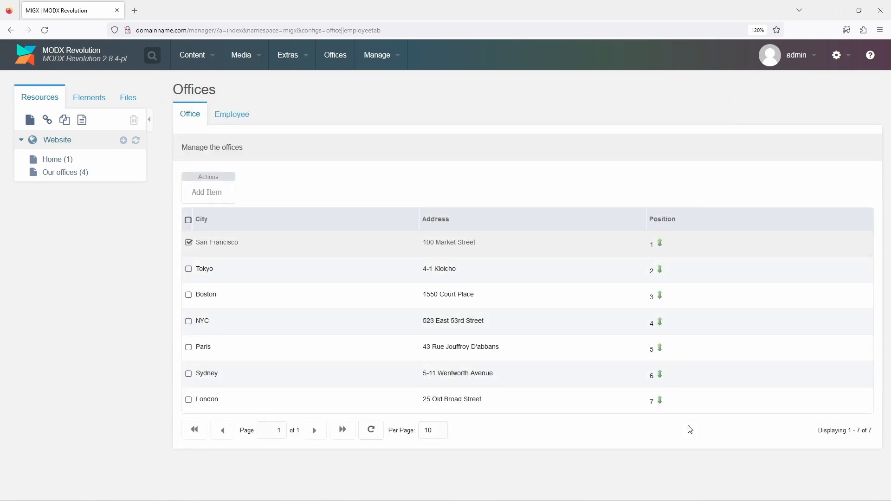
pyautogui.rightClick(535, 274)
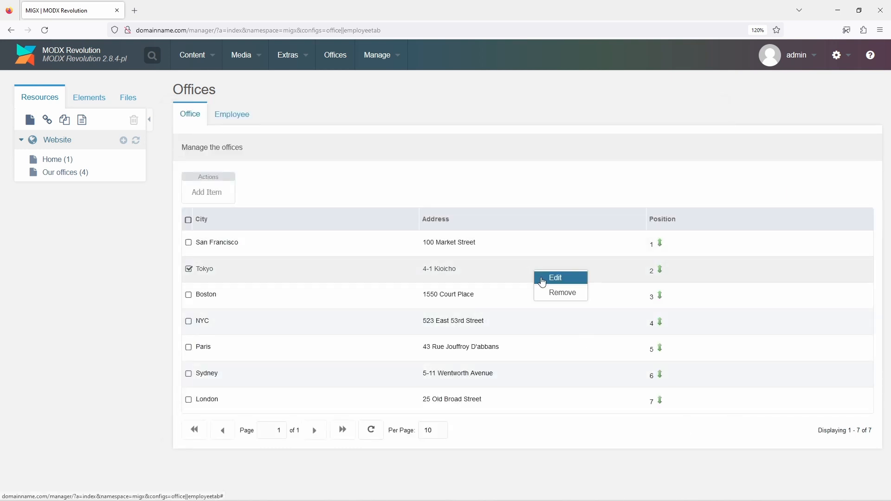
pyautogui.click(540, 279)
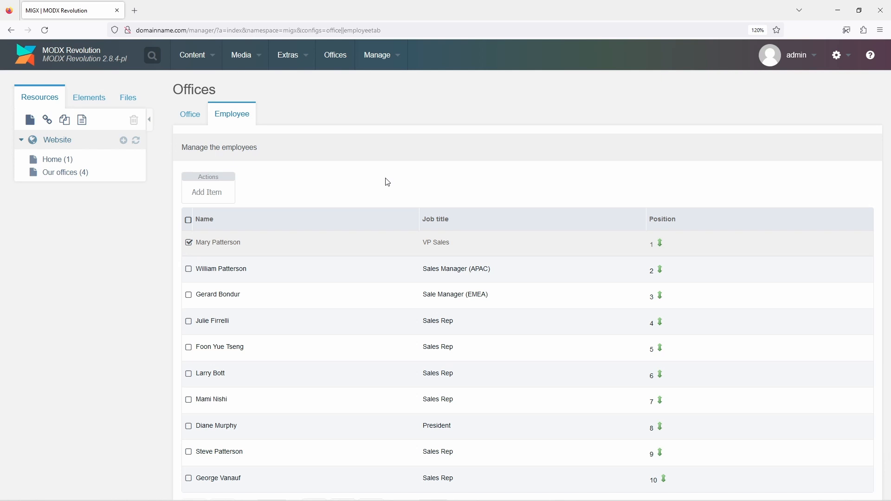
pyautogui.scroll(-2, 388, 182)
pyautogui.click(317, 470)
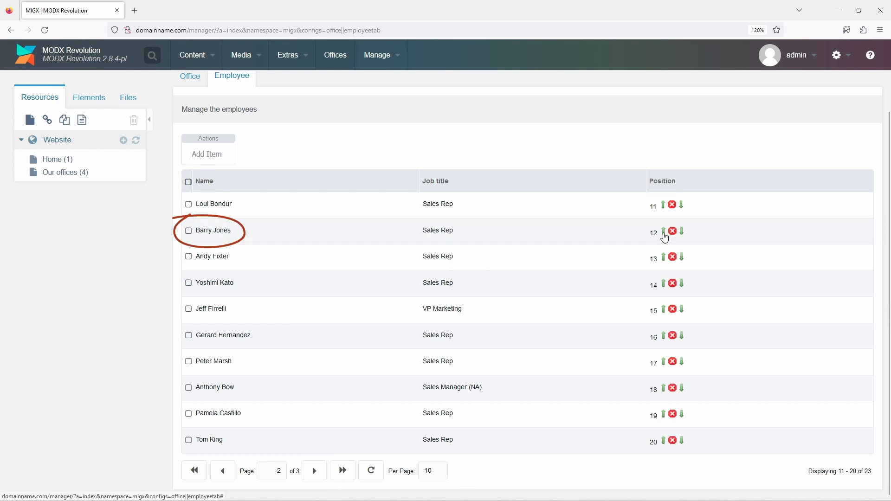
pyautogui.click(223, 477)
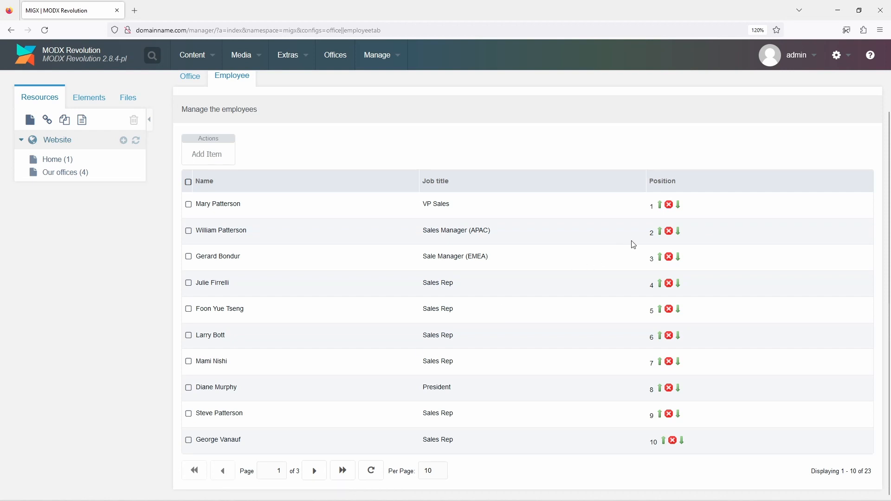
pyautogui.click(660, 232)
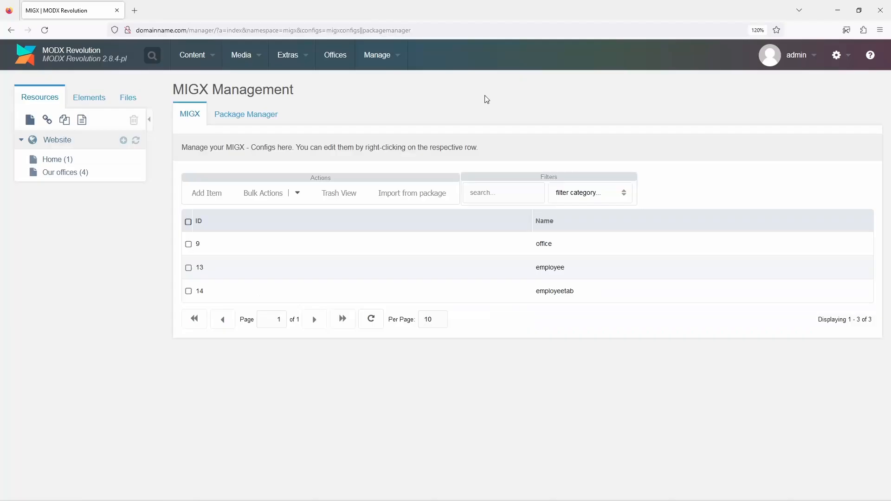
# Edit the office configuration's MIGXdb settings, setting getlist defaultsort to pos and Grid to dragdrop, and save and close.
pyautogui.rightClick(413, 247)
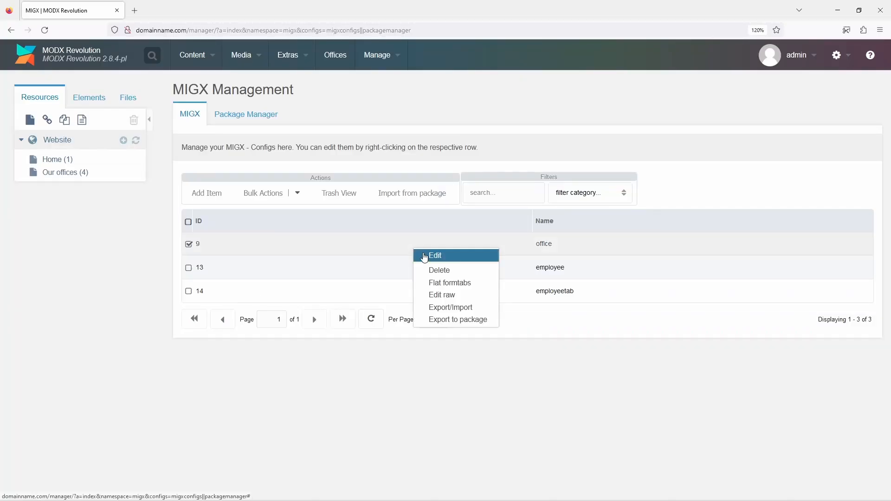
pyautogui.click(430, 257)
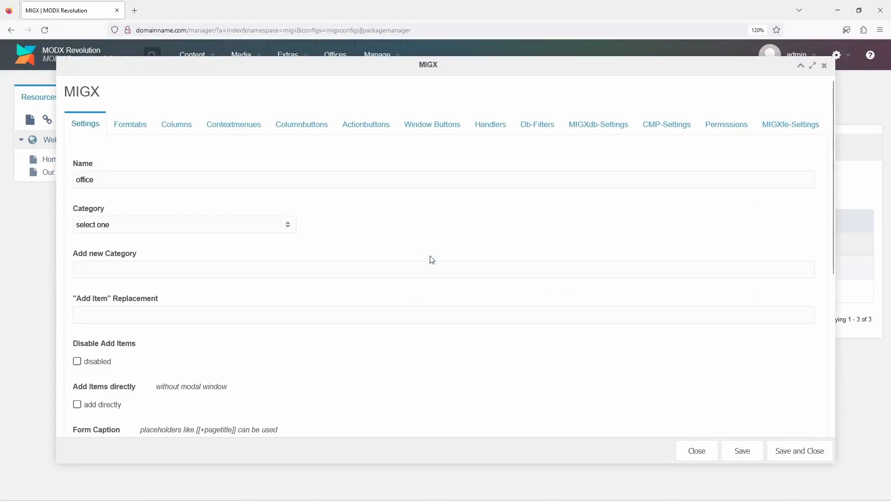
pyautogui.click(578, 125)
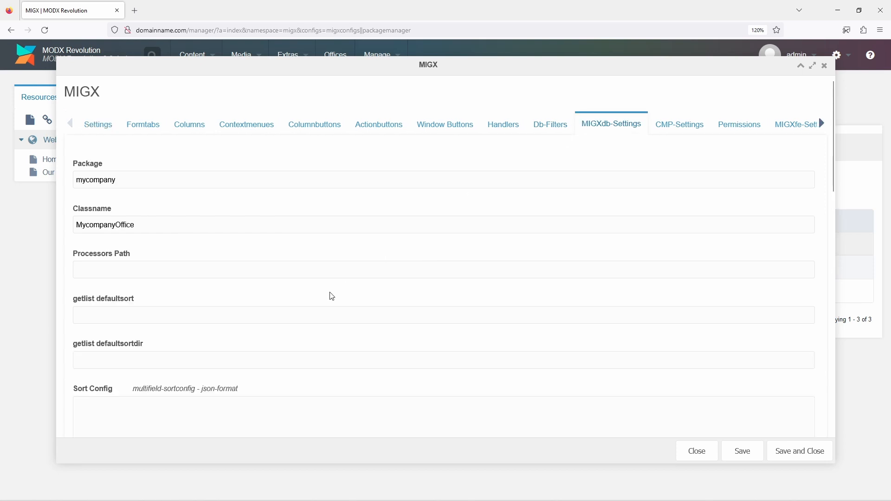
pyautogui.click(311, 310)
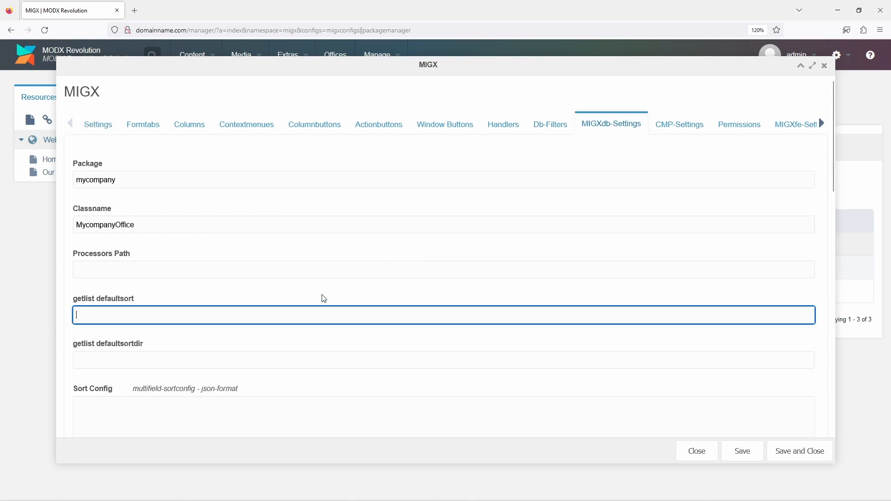
pyautogui.write('pos')
pyautogui.scroll(-7, 324, 299)
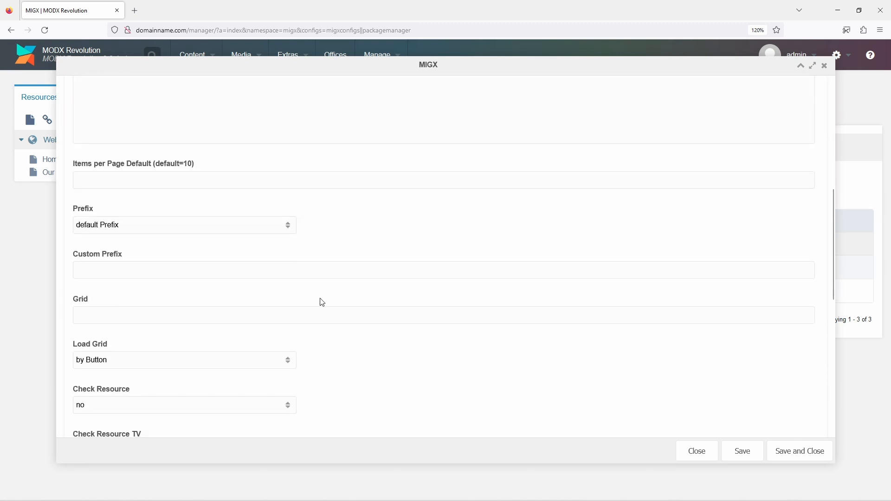
pyautogui.click(311, 313)
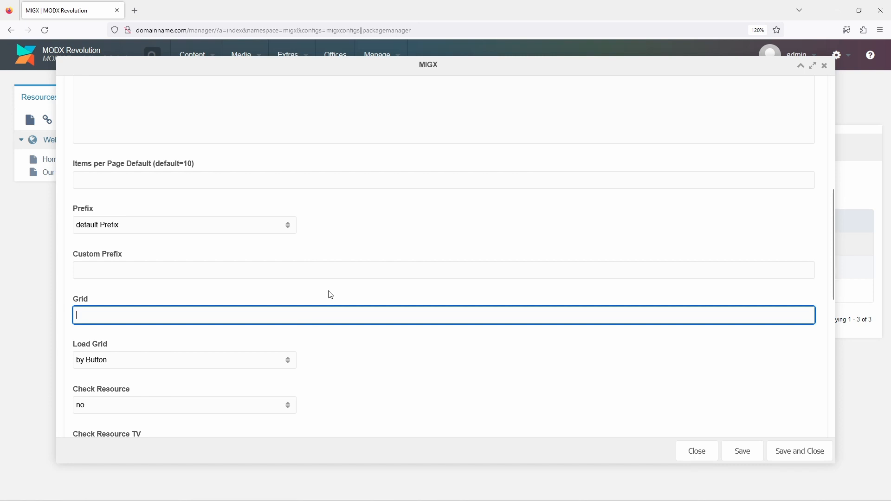
pyautogui.write('dragdrop')
pyautogui.click(782, 451)
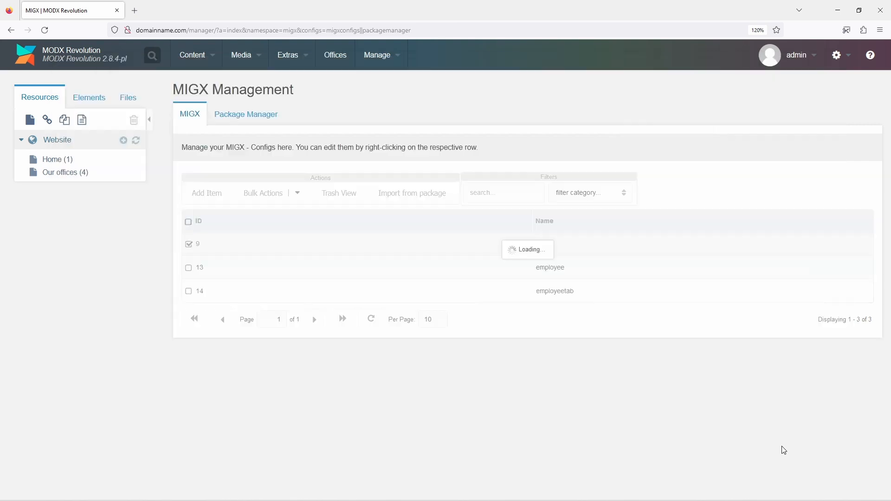
# Open the Offices manager and reorder several offices by dragging their rows to new positions.
pyautogui.click(344, 56)
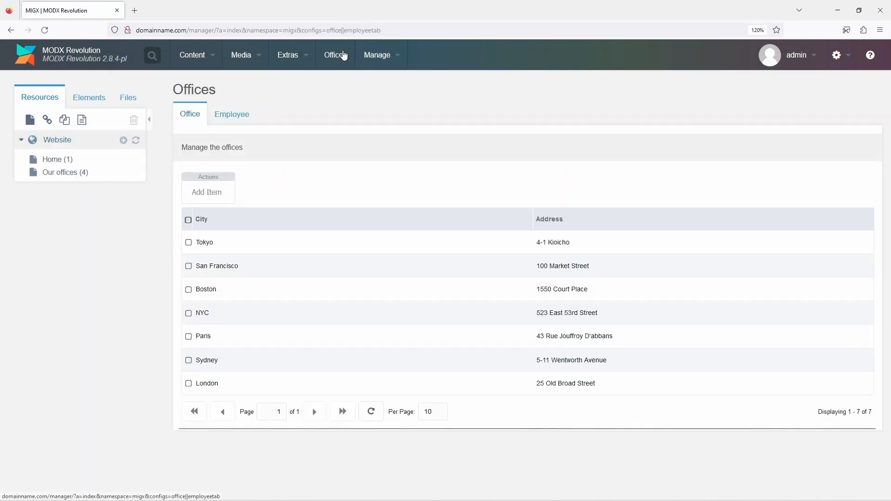
pyautogui.moveTo(418, 245); pyautogui.dragTo(416, 235)
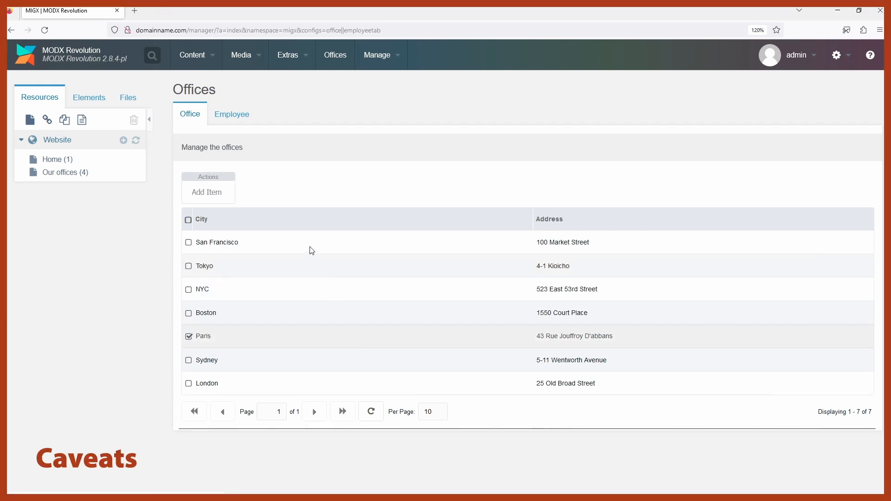
pyautogui.click(312, 251)
pyautogui.keyDown('ctrl'); pyautogui.click(309, 266); pyautogui.keyUp('ctrl')
pyautogui.moveTo(321, 247); pyautogui.dragTo(283, 329)
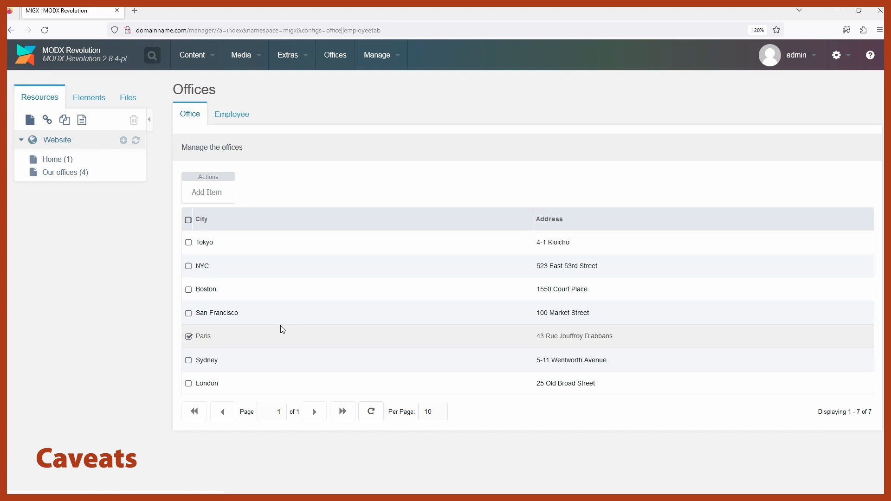
pyautogui.click(334, 249)
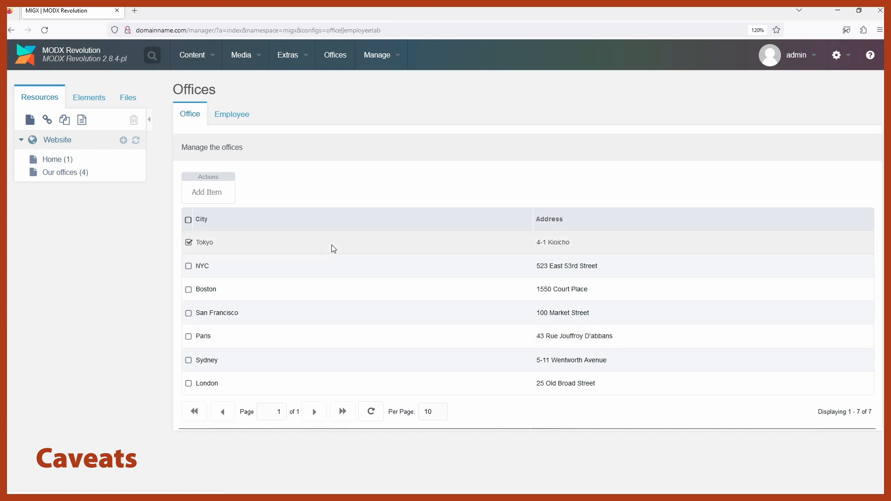
pyautogui.moveTo(334, 248); pyautogui.dragTo(319, 393)
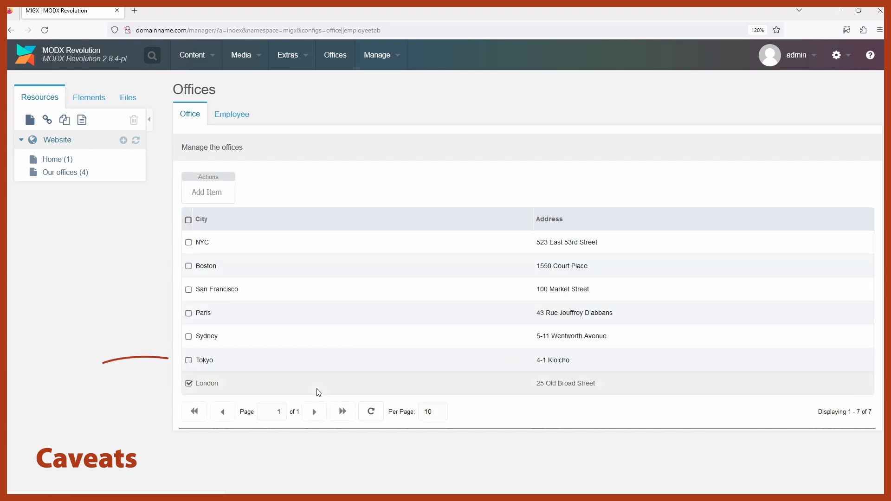
pyautogui.moveTo(307, 366)
pyautogui.mouseDown()
pyautogui.moveTo(300, 368)
pyautogui.moveTo(308, 353)
pyautogui.mouseUp()
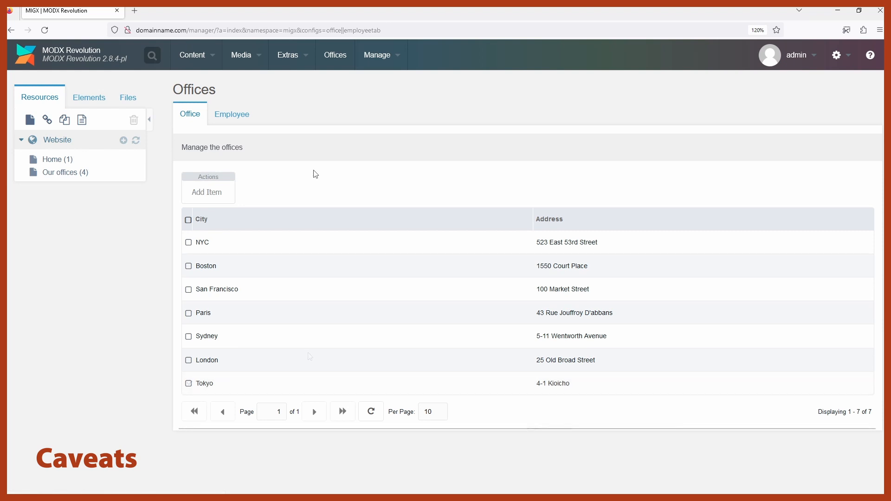
# Open the San Francisco office for editing and select Diane Murphy in its employee grid.
pyautogui.rightClick(287, 291)
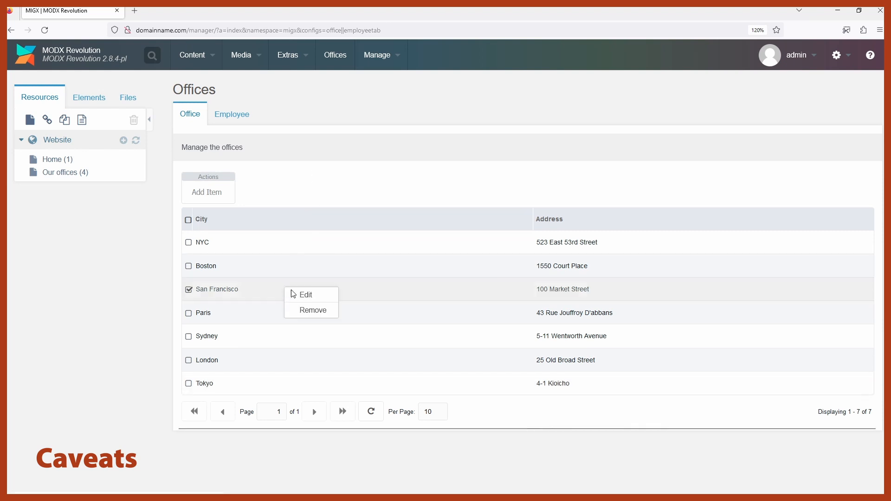
pyautogui.click(305, 297)
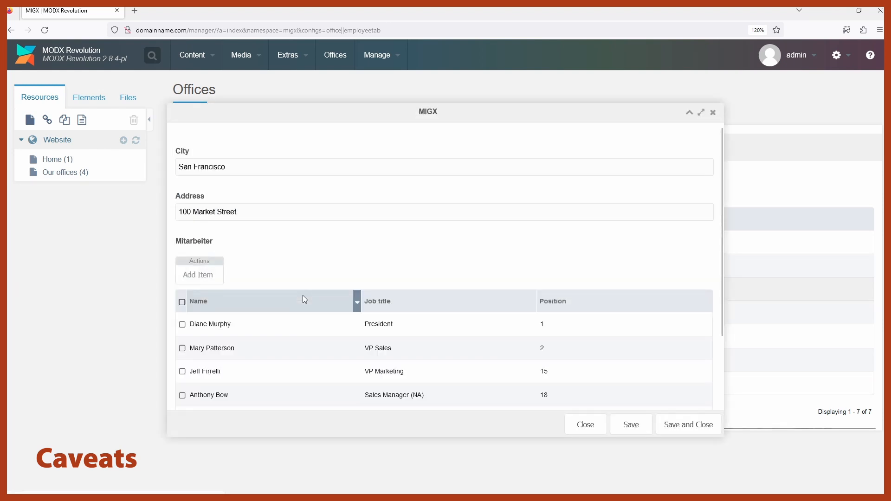
pyautogui.click(267, 324)
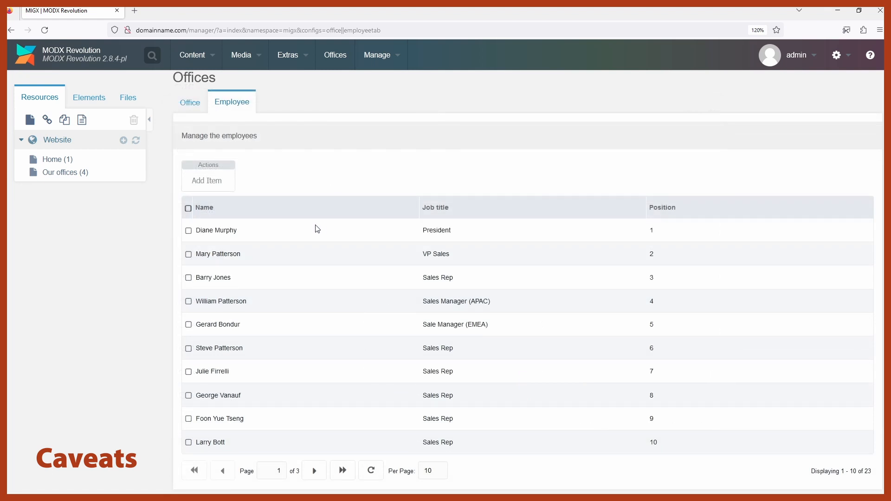
# Switch to the Employee tab, move Diane Murphy down to fourth position, and review the full employee list.
pyautogui.click(306, 263)
pyautogui.click(315, 229)
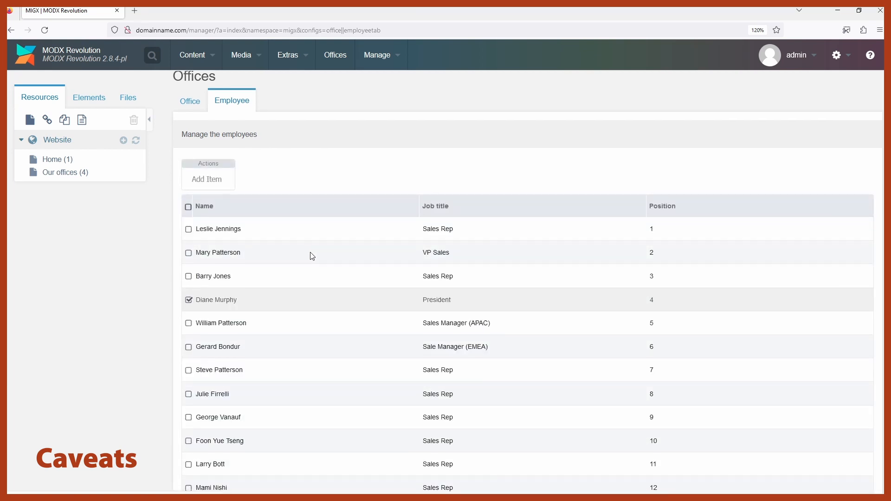
pyautogui.scroll(-6, 311, 255)
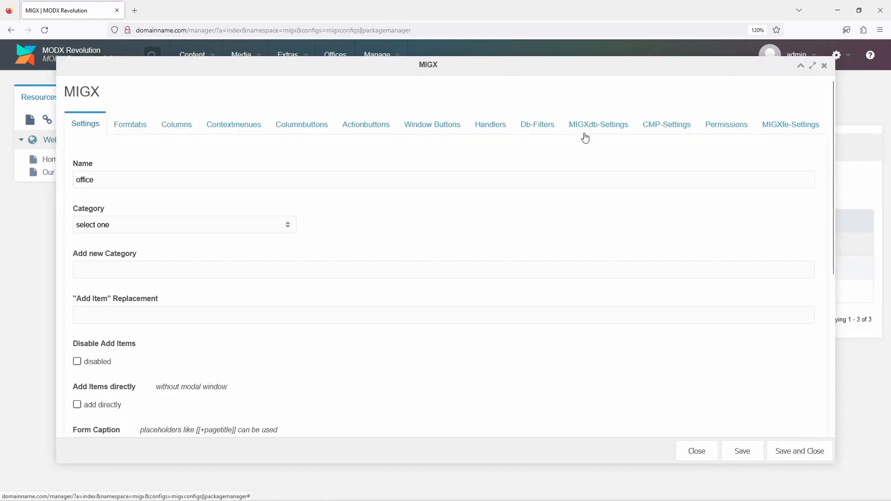
# Reopen the office configuration's MIGXdb settings to review the sort field and grid type entries.
pyautogui.click(582, 133)
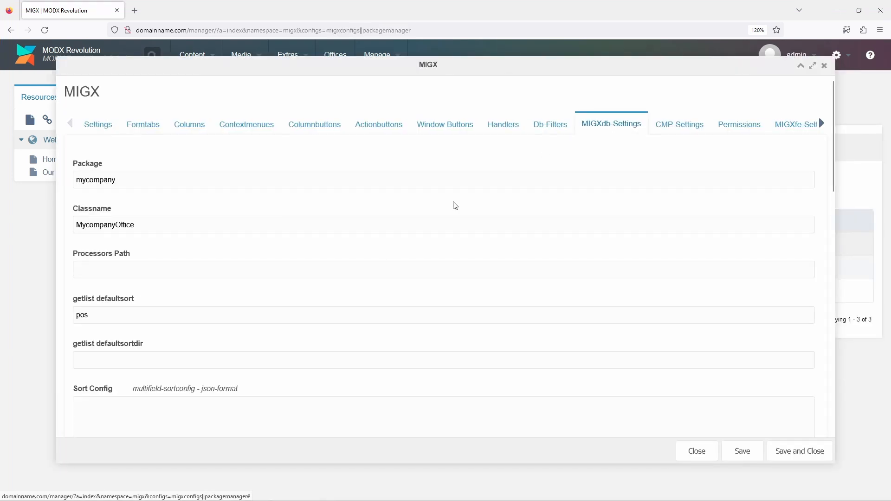
pyautogui.scroll(-10, 455, 206)
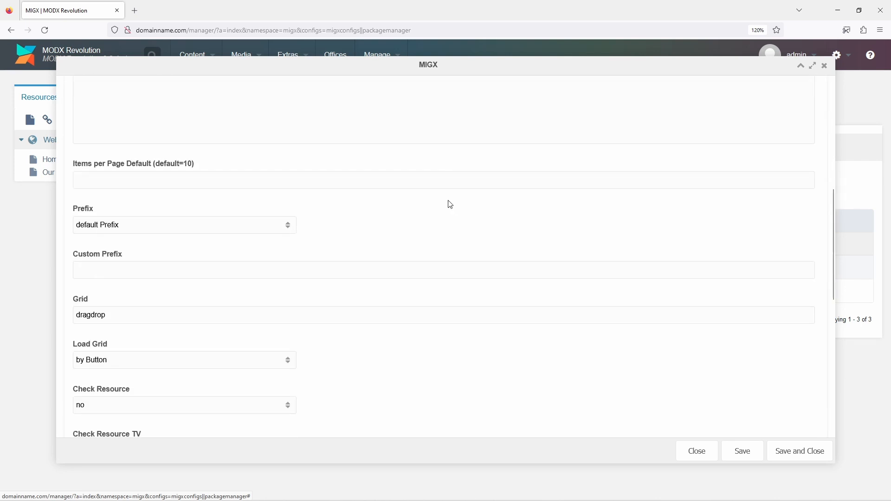
pyautogui.click(393, 181)
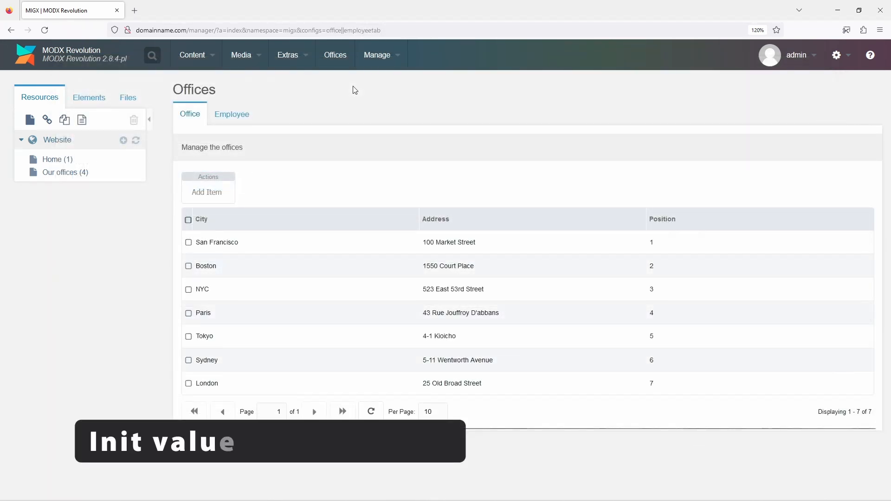
# Add a new office with the city Berlin and save and close it.
pyautogui.click(212, 194)
pyautogui.click(269, 167)
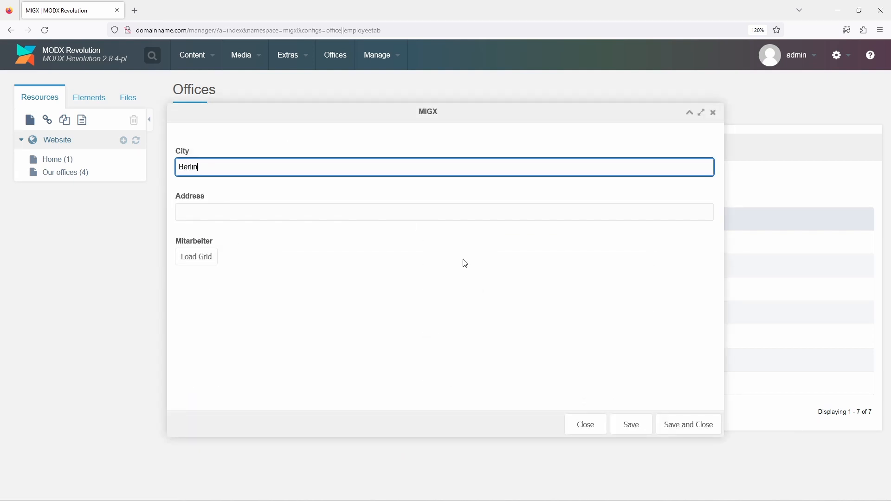
pyautogui.click(681, 420)
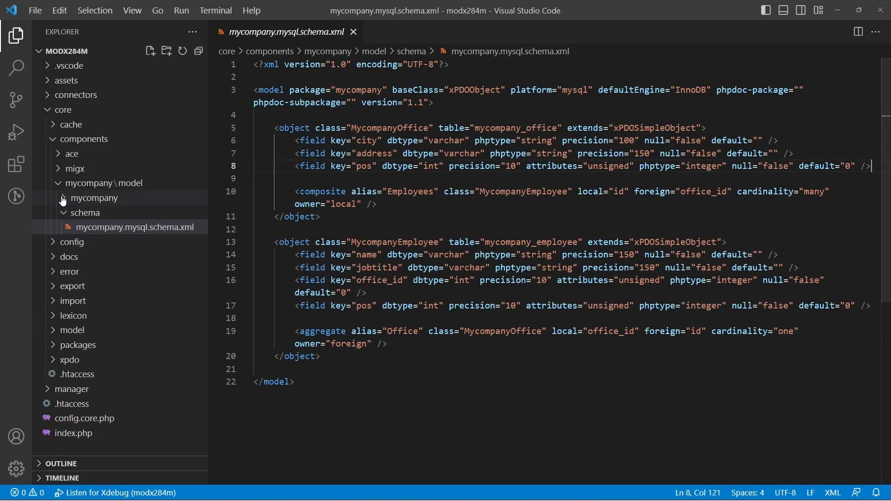
# In VS Code, open mycompanyoffice.class.php and paste a save($cacheFlag= null) method into the class body.
pyautogui.click(63, 199)
pyautogui.click(51, 259)
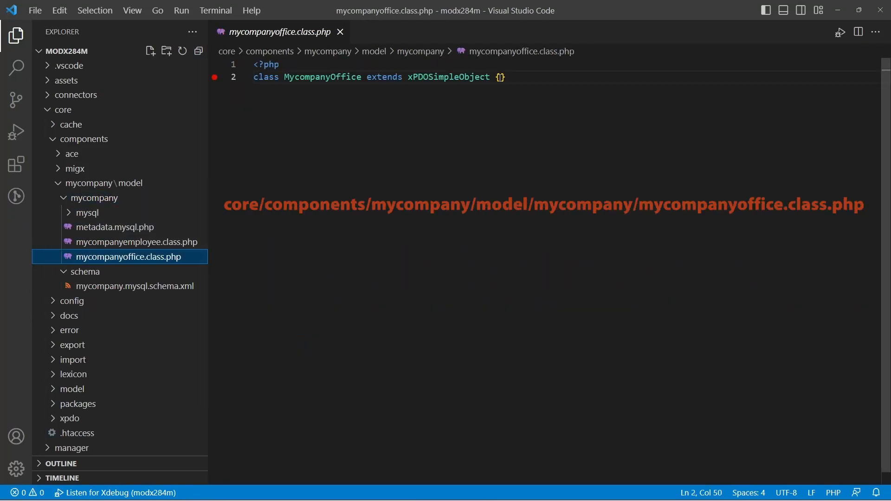
pyautogui.click(501, 77)
pyautogui.press('Return')
pyautogui.press('Return')
pyautogui.press('Return')
pyautogui.press('Up')
pyautogui.press('Tab')
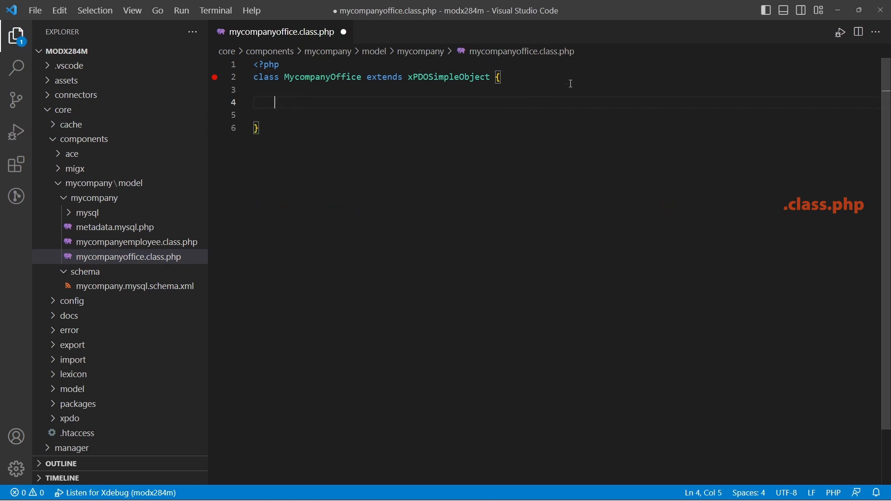
pyautogui.write('public function save($cacheFlag= null) {  }')
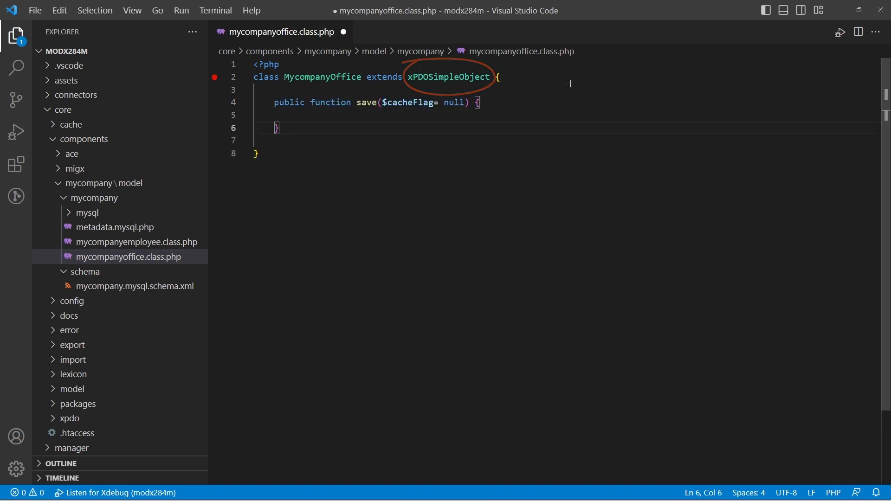
# Inside save, add an if (!$this->get('pos')) block that builds a MycompanyOffice query sorted by pos descending.
pyautogui.press('Up')
pyautogui.press('Tab')
pyautogui.write("if (!$this->get('pos")
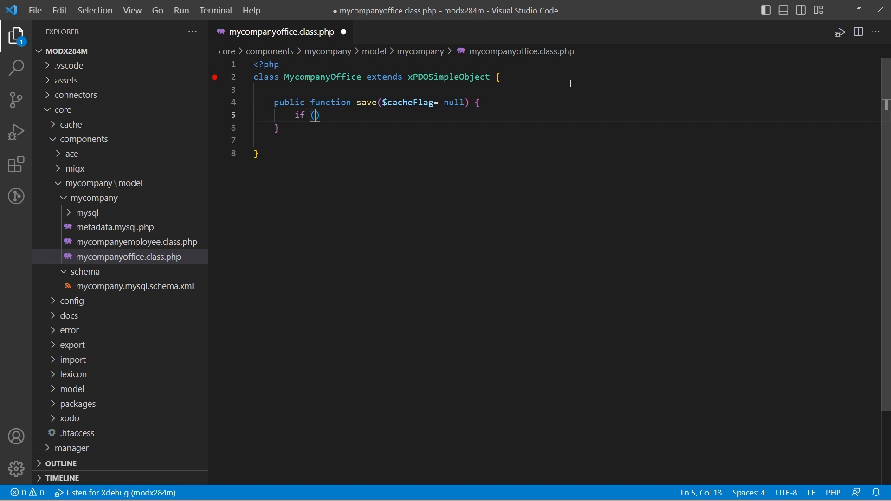
pyautogui.write("')) {")
pyautogui.press('Return')
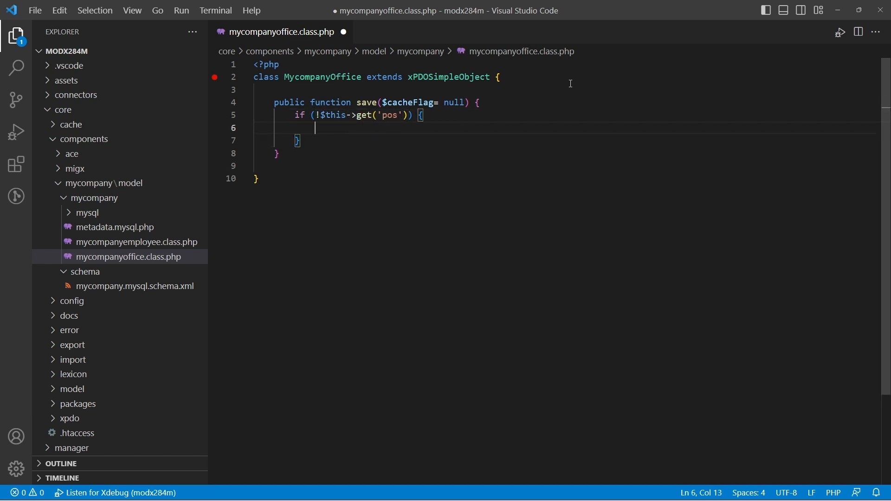
pyautogui.write('$c = $this->xpdo->new')
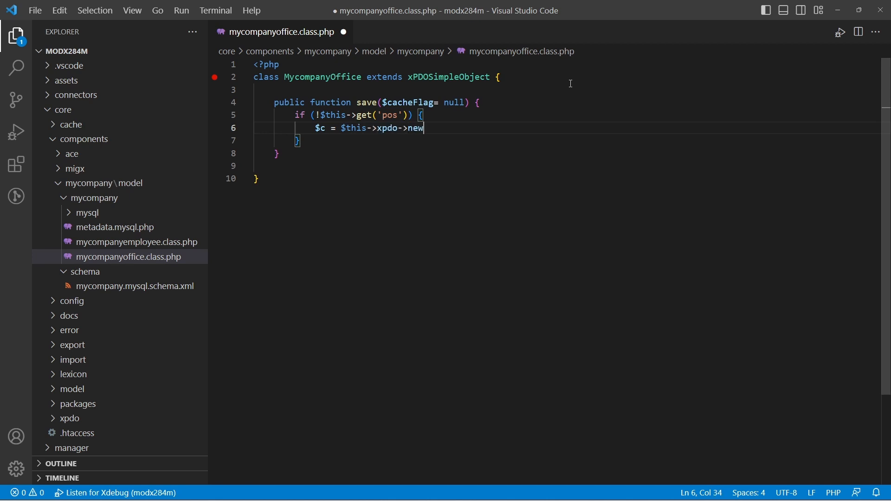
pyautogui.write("Query('MycompanyOffice")
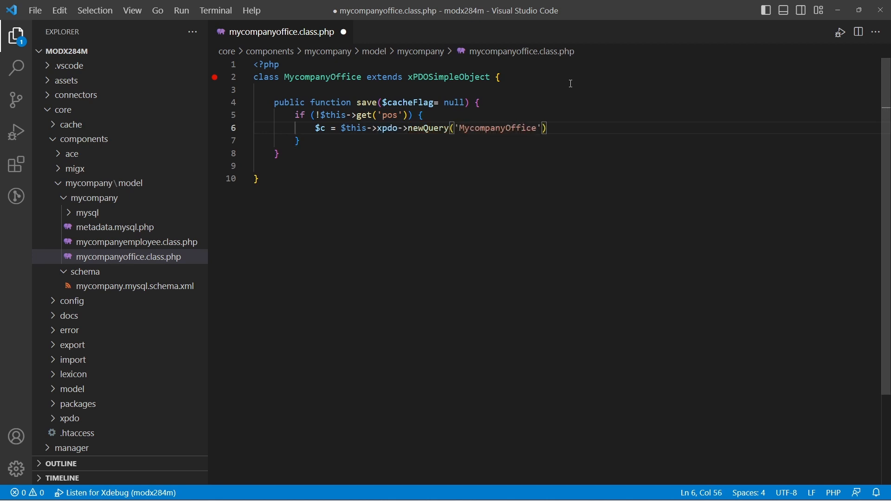
pyautogui.write("');")
pyautogui.press('Return')
pyautogui.write('$c->sortby')
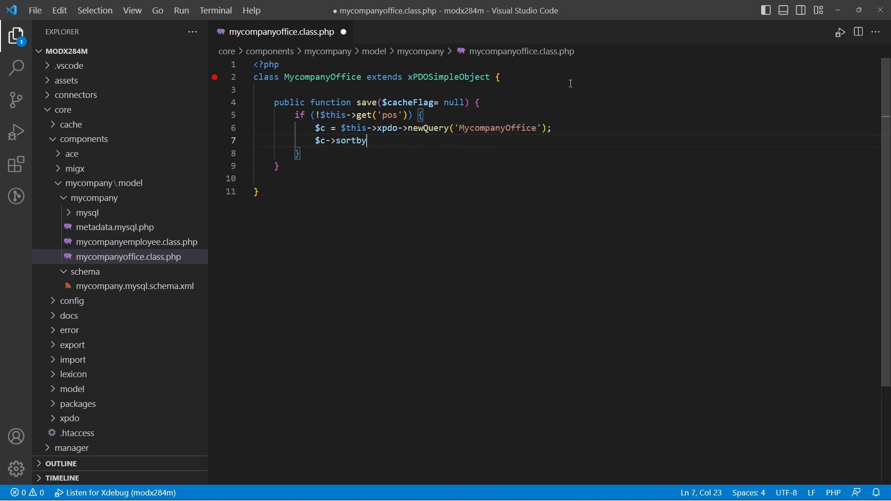
pyautogui.write("('pos', 'desc');")
# Fetch the last office into $last with getObject('MycompanyOffice', $c) and start a new line below.
pyautogui.press('Return')
pyautogui.write('$last = $this')
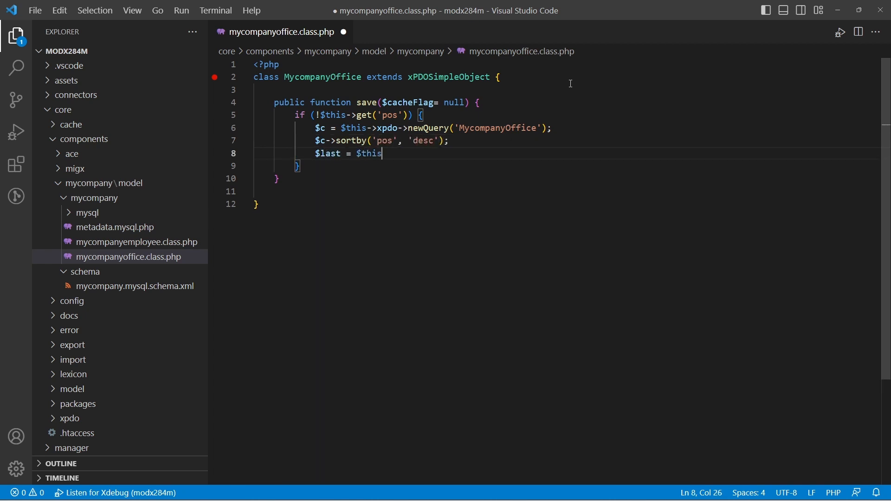
pyautogui.write("->xpdo->getObject('MycompanyO")
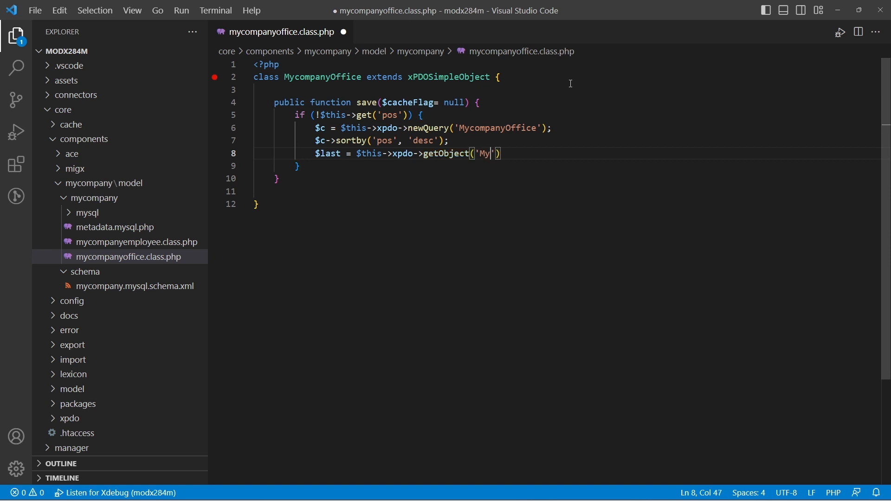
pyautogui.write("ffice', $c);")
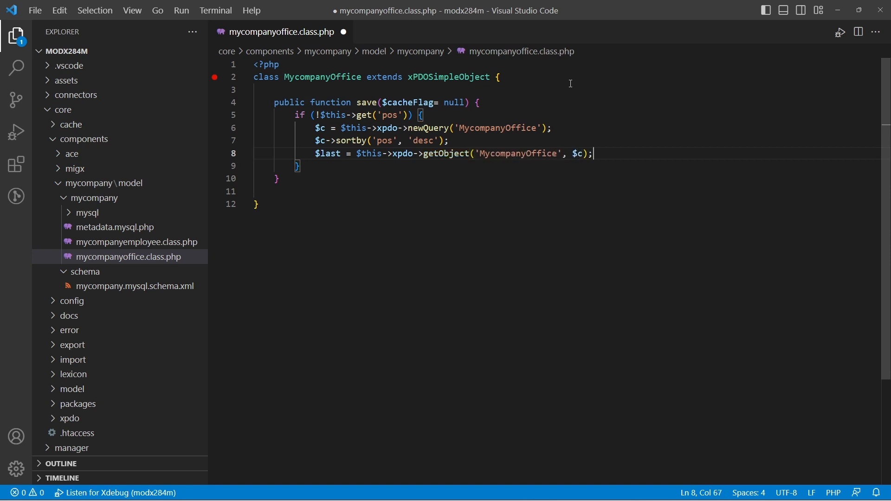
pyautogui.press('Return')
pyautogui.press('Return')
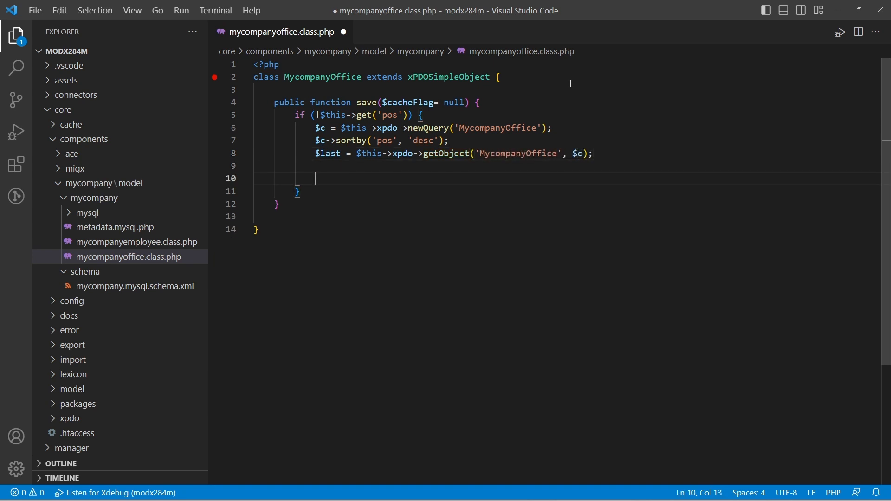
# Add an if ($last) block that sets pos to $last->get('pos') + 1.
pyautogui.write('if ($last) {')
pyautogui.press('Return')
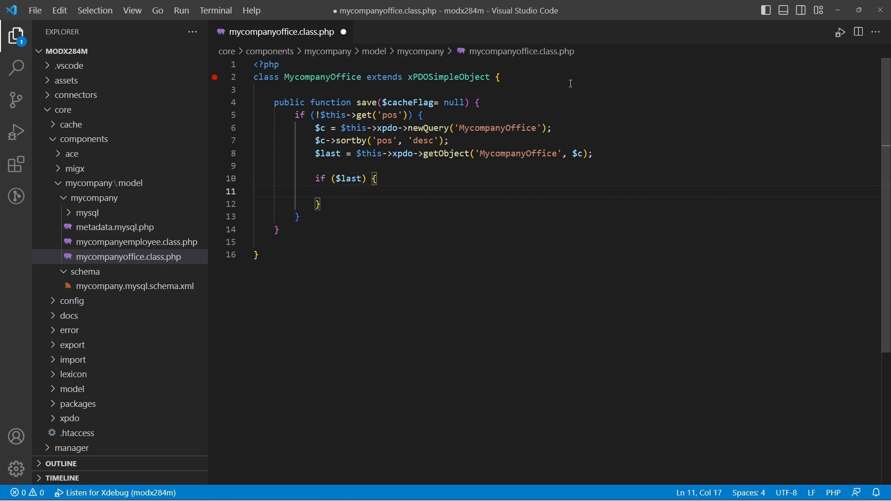
pyautogui.write("$this->set('pos', $")
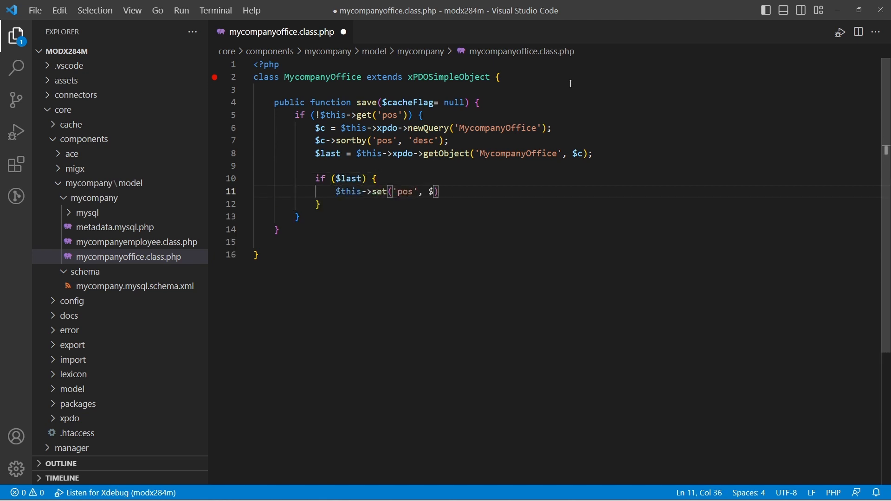
pyautogui.write("last->get('pos')")
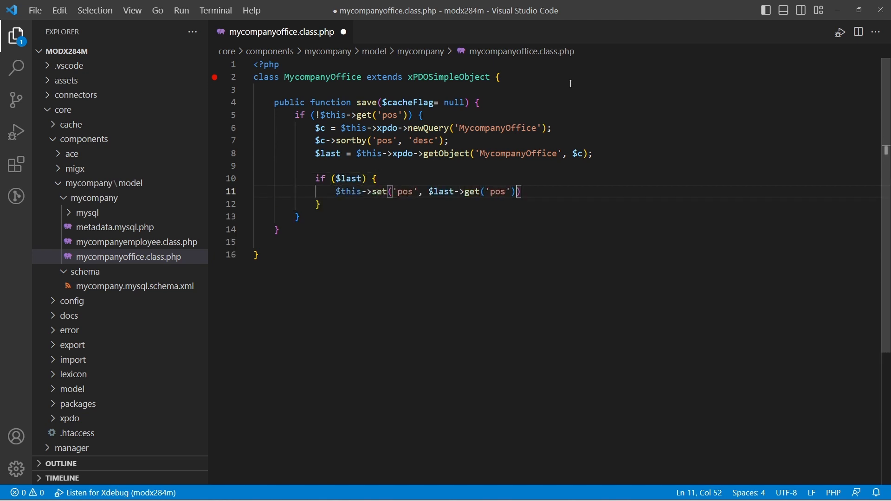
pyautogui.write(' + 1);')
pyautogui.press('Down')
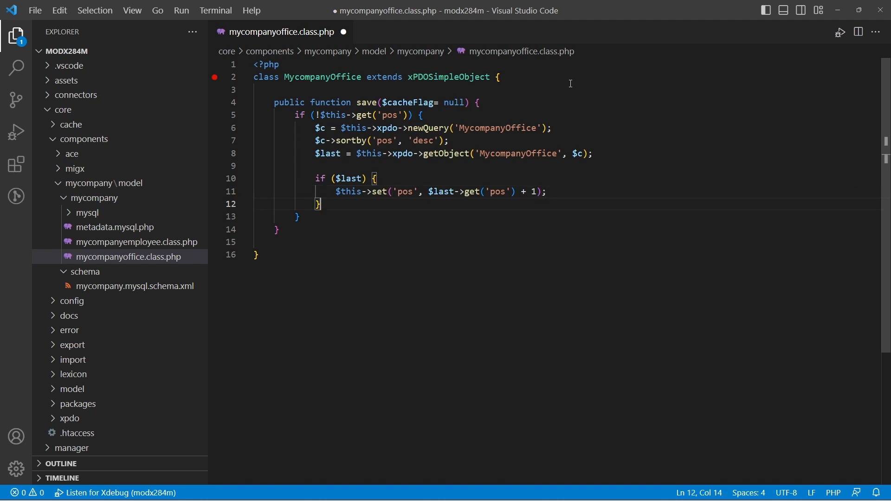
# Add an else branch that sets pos to 1.
pyautogui.write('else {')
pyautogui.press('Return')
pyautogui.write('$this-')
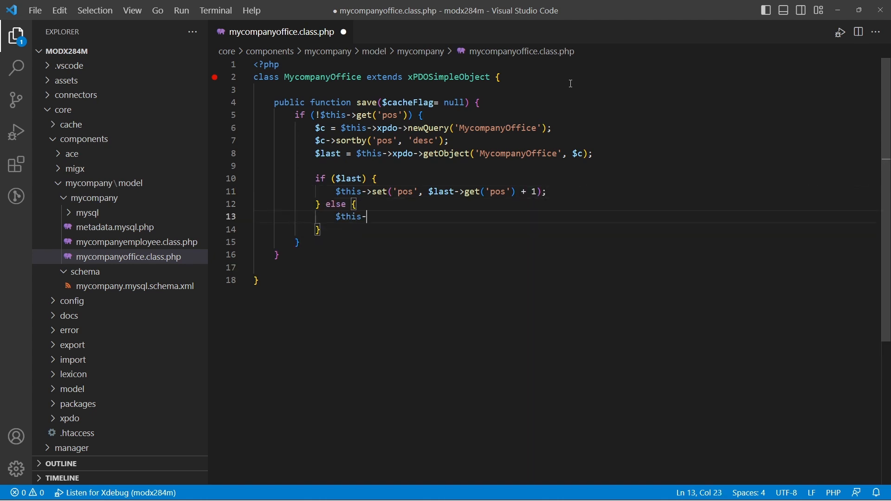
pyautogui.write(">set('pos', 1);")
# Below the pos block, return parent::save($cacheFlag) and save the class file.
pyautogui.press('Down')
pyautogui.press('Down')
pyautogui.press('Return')
pyautogui.write('return p')
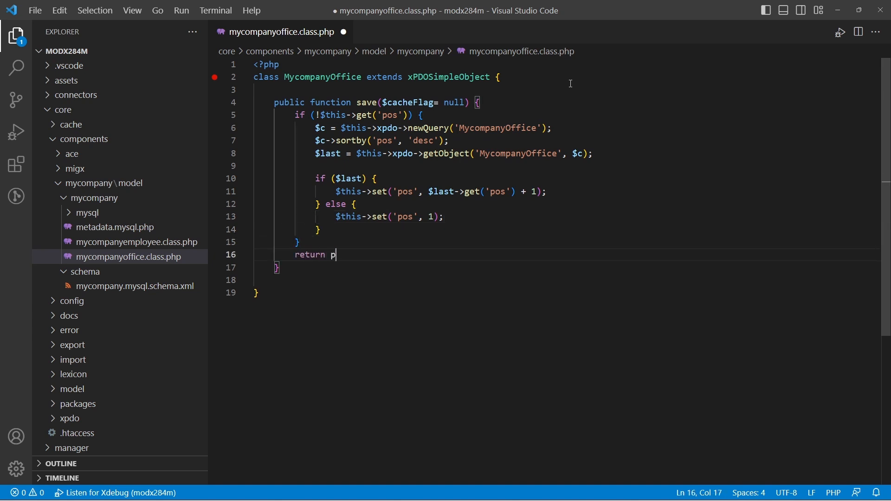
pyautogui.write('arent::save($cacheFlag);')
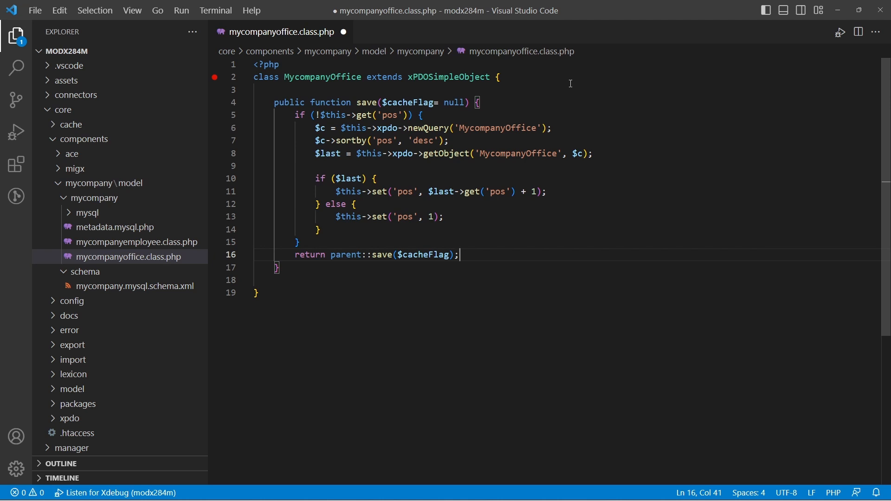
pyautogui.hotkey('ctrl', 's')
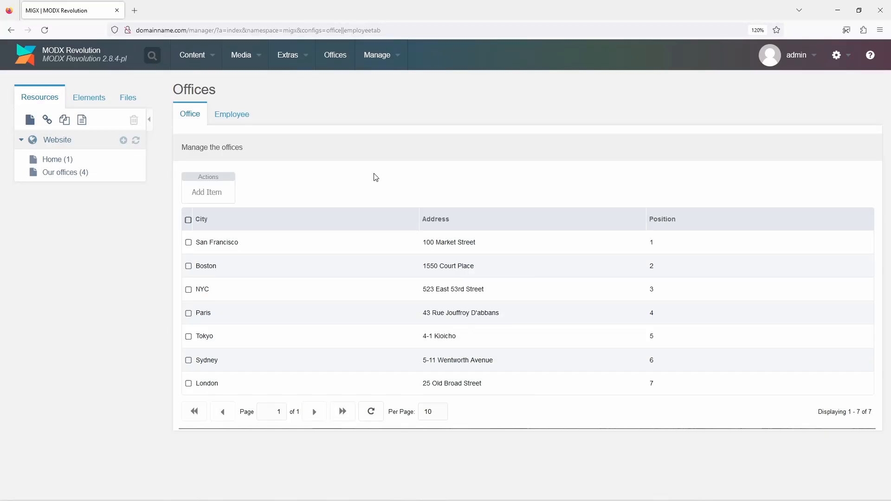
# Add another office with the city Berlin to test the new save method, and save and close it.
pyautogui.click(217, 194)
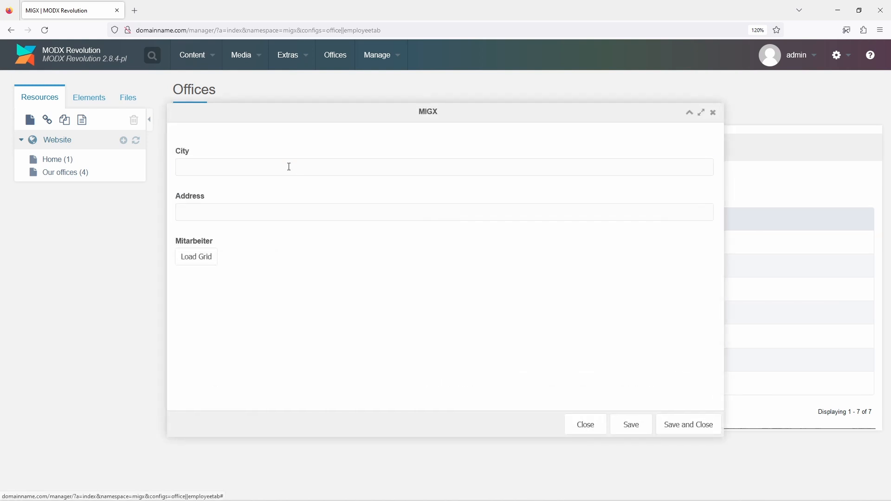
pyautogui.click(289, 167)
pyautogui.write('Berlin')
pyautogui.click(706, 424)
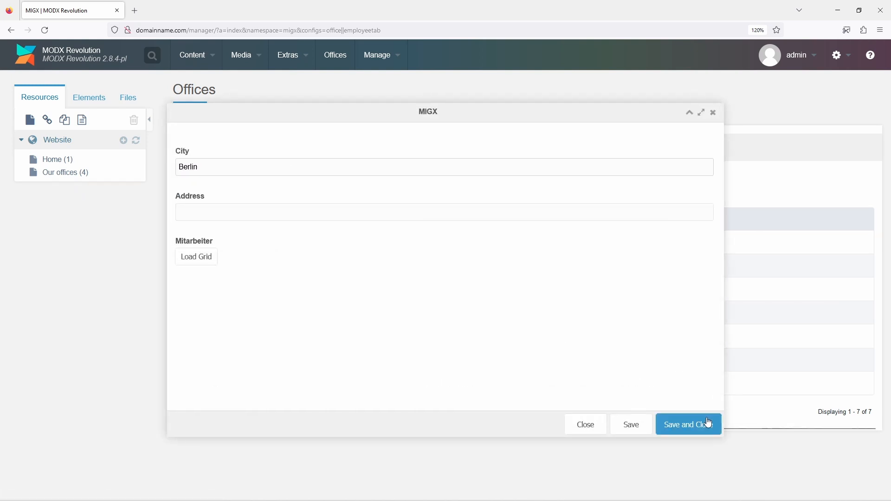